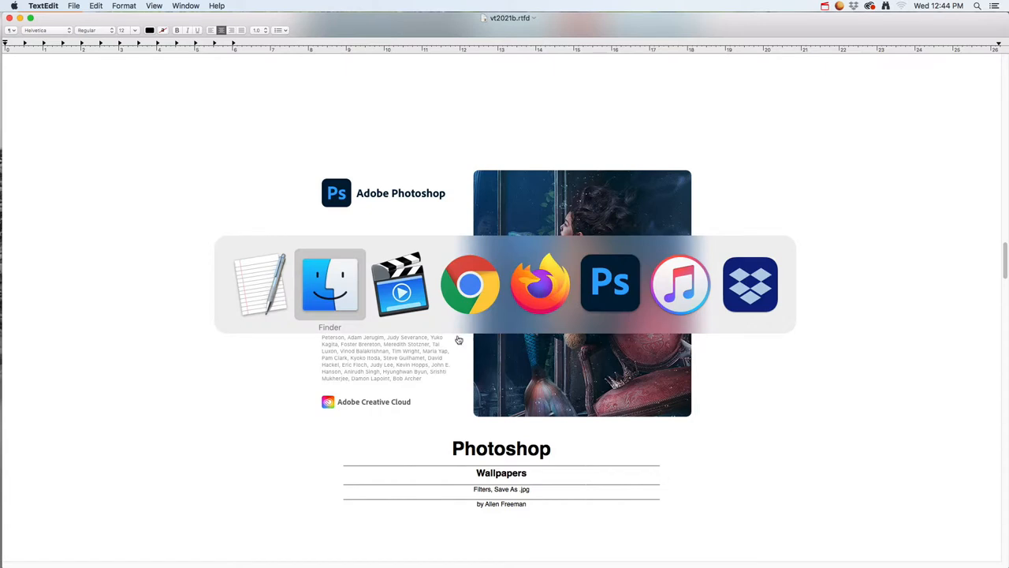
# Switch to Photoshop and create a 1920 by 1440 pixel RGB document at 72 pixels per inch with white background contents
pyautogui.click(601, 301)
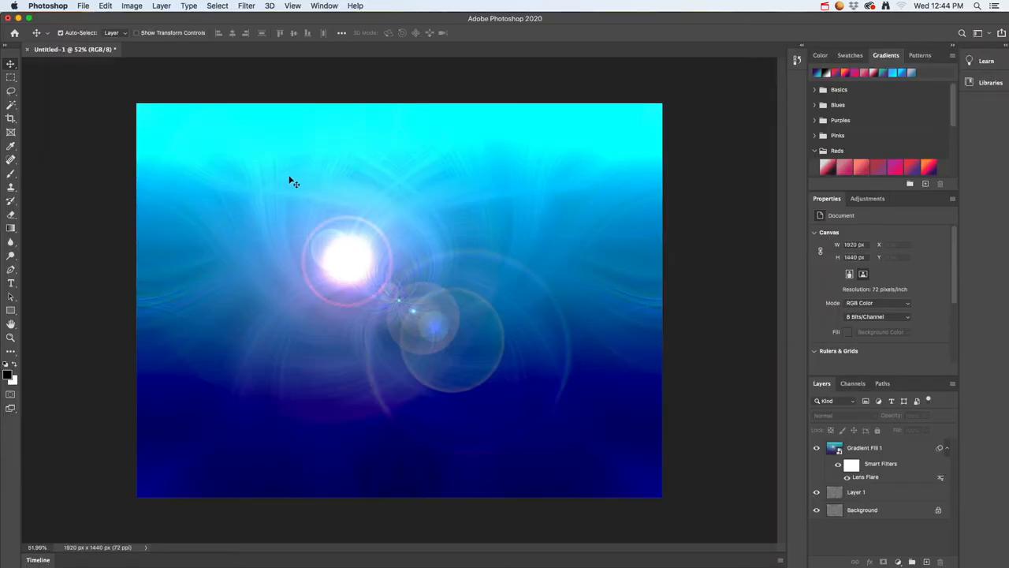
pyautogui.click(83, 6)
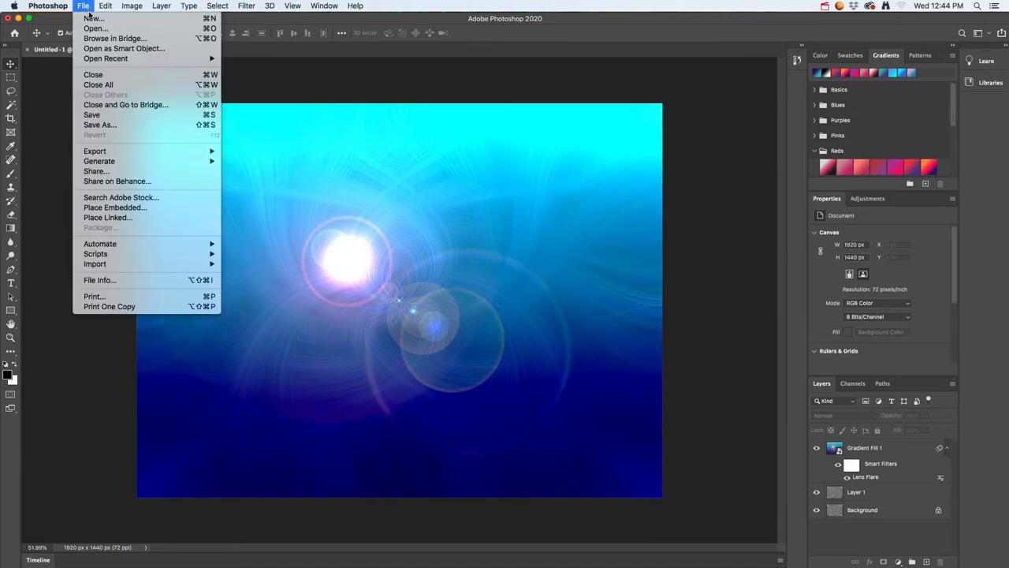
pyautogui.click(91, 18)
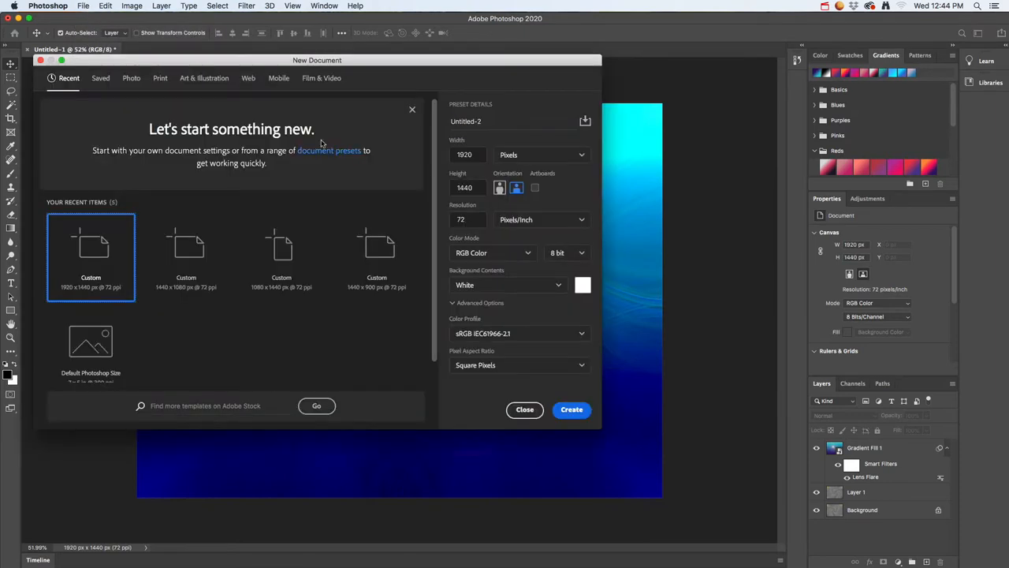
pyautogui.doubleClick(479, 154)
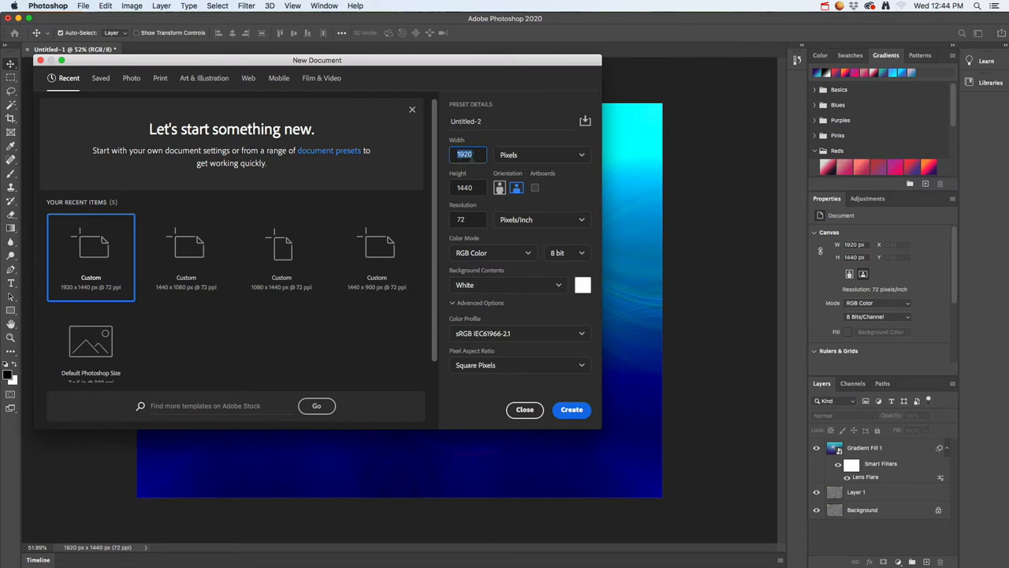
pyautogui.doubleClick(478, 188)
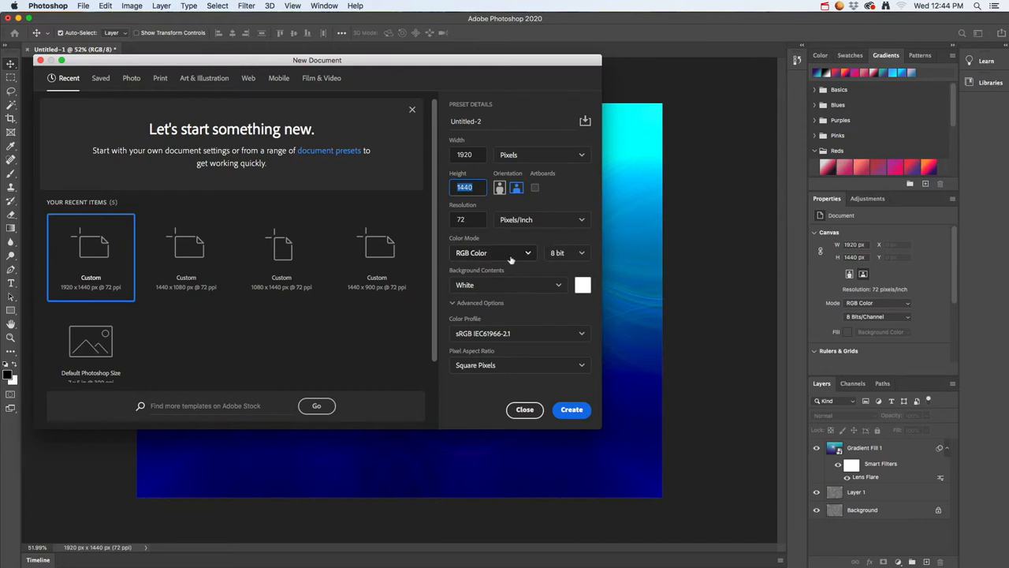
pyautogui.click(464, 219)
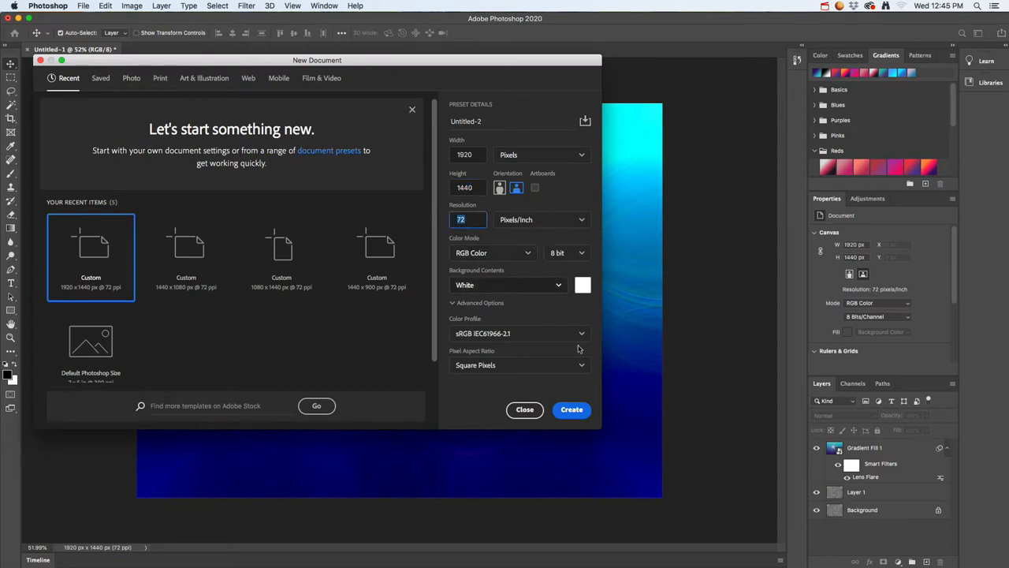
pyautogui.click(572, 409)
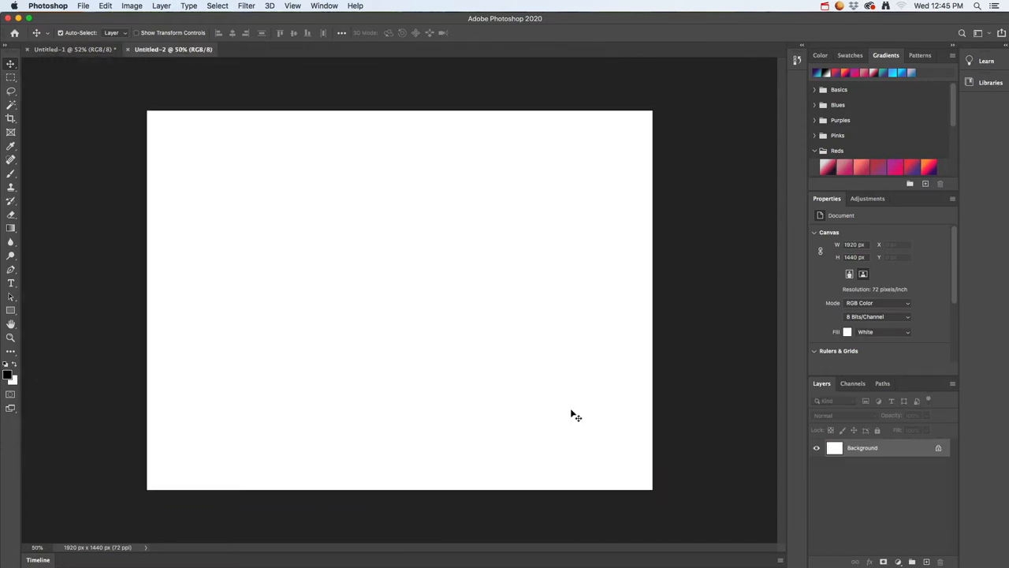
# Render black-and-white Clouds over the blank Background layer
pyautogui.click(248, 6)
pyautogui.moveTo(267, 181)
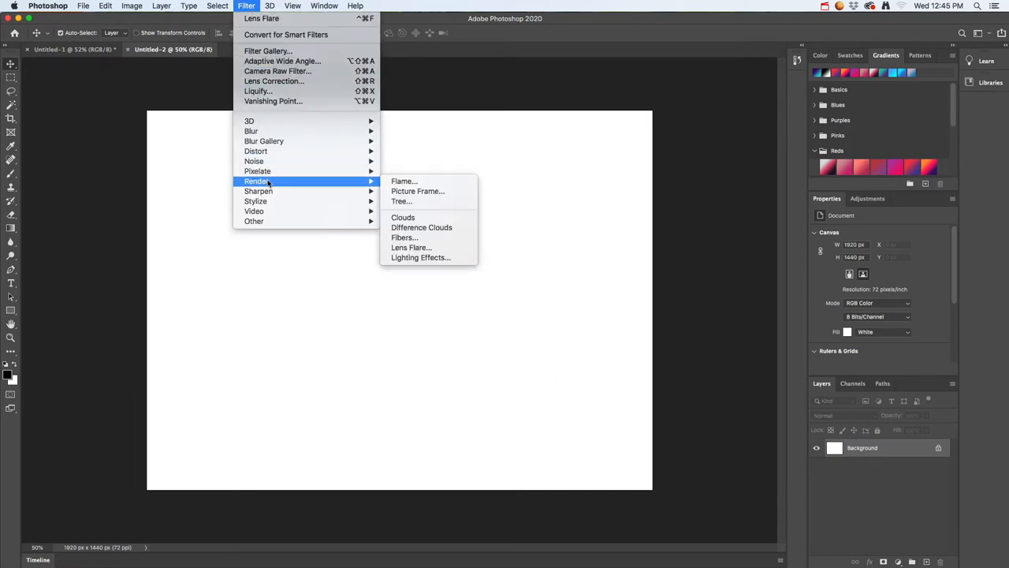
pyautogui.click(403, 218)
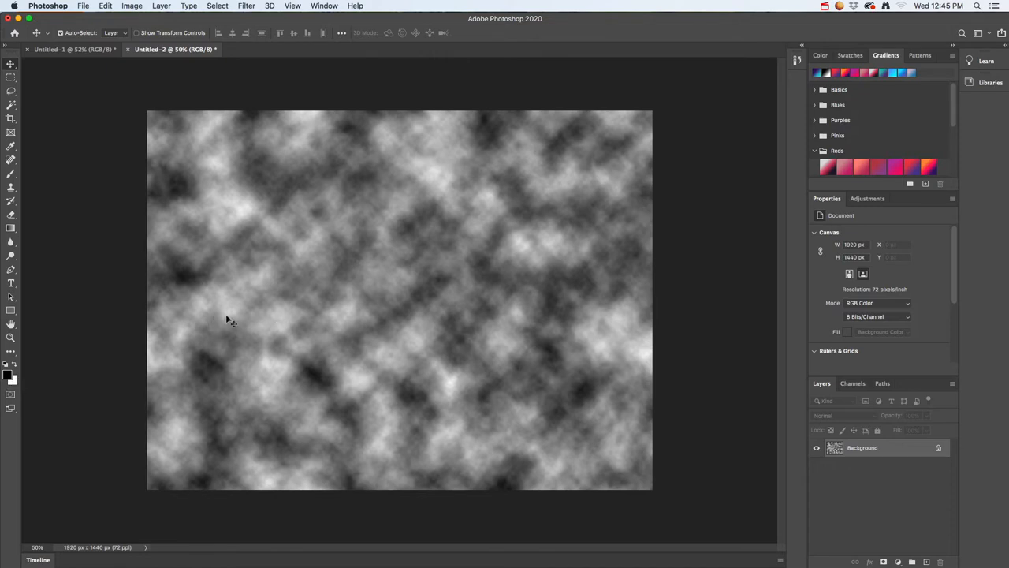
# Apply the Plaster sketch filter to the clouds with image balance 20, smoothness 2 and light from the top
pyautogui.click(270, 6)
pyautogui.moveTo(250, 8)
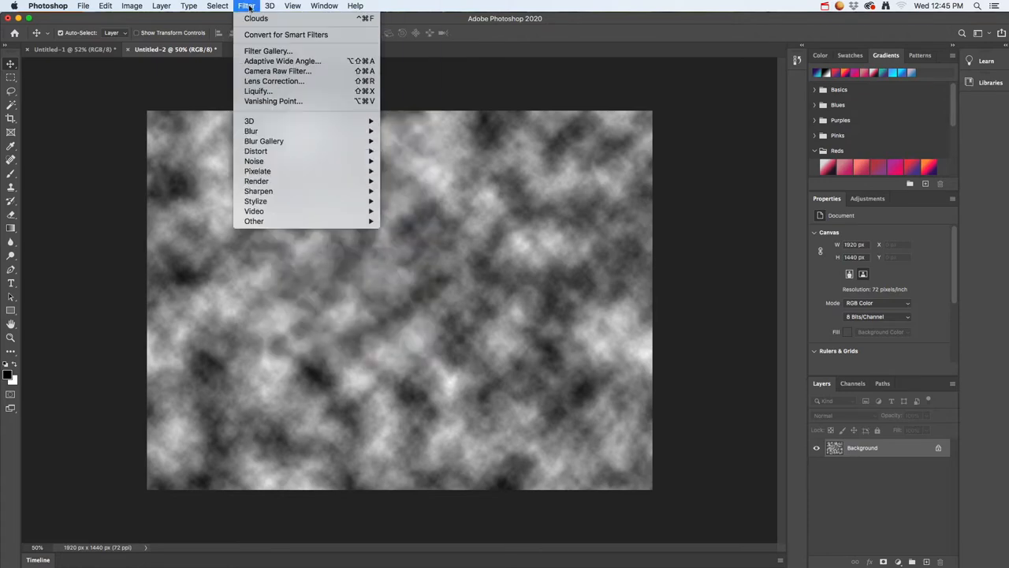
pyautogui.click(259, 52)
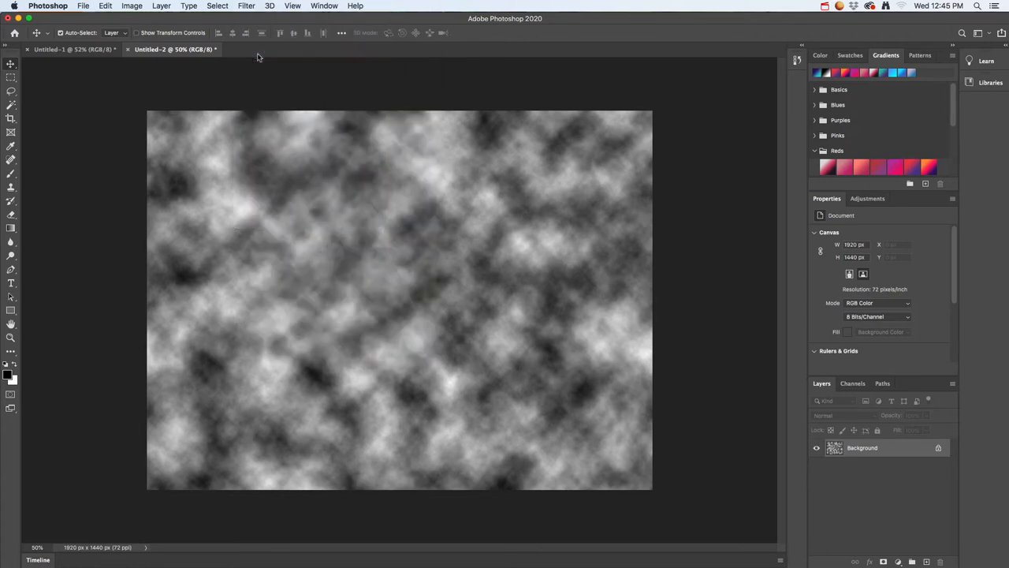
pyautogui.click(417, 201)
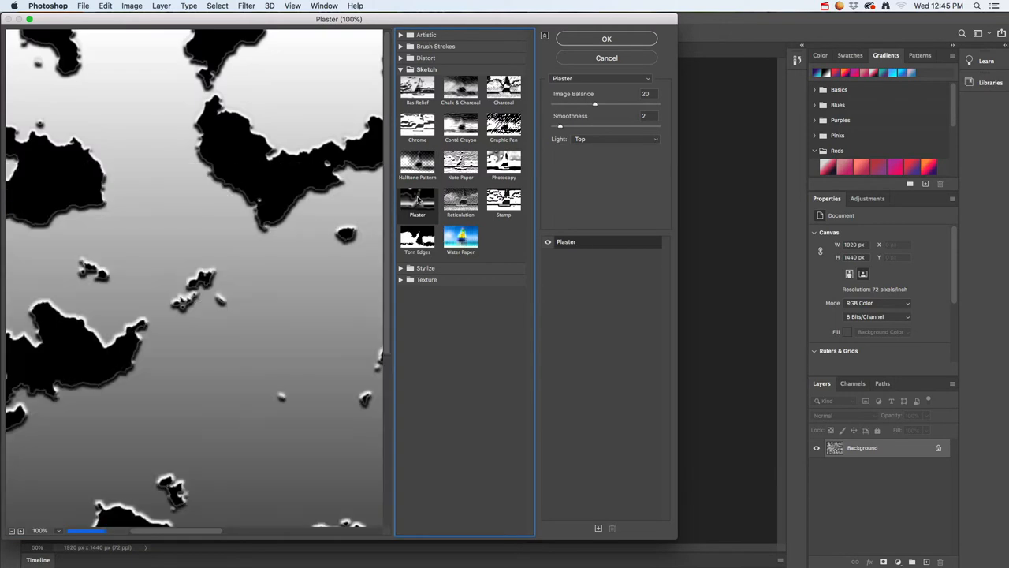
pyautogui.click(602, 40)
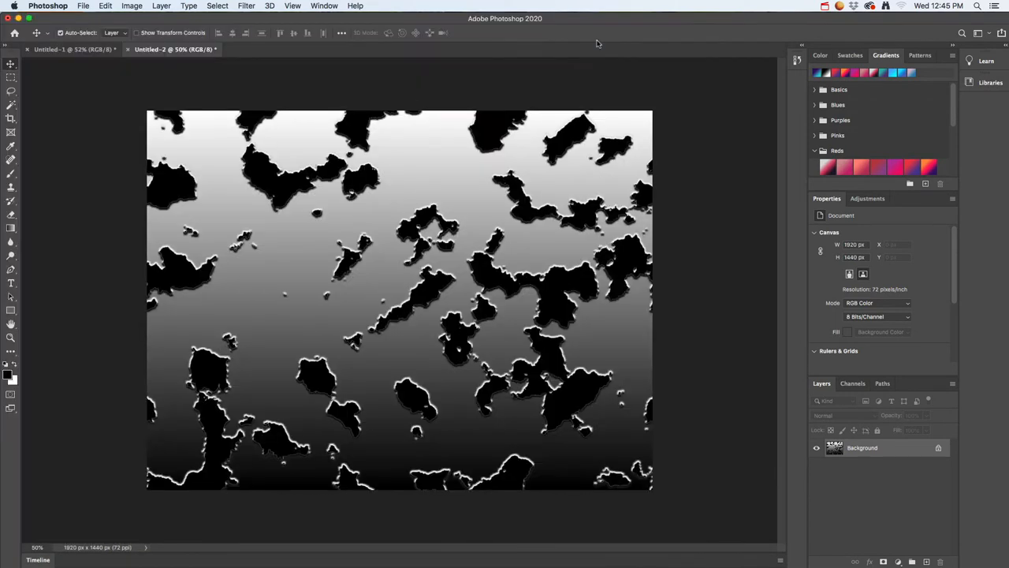
# Apply a Motion Blur to the plaster pattern at angle 0° with a distance of about 26 pixels
pyautogui.click(245, 5)
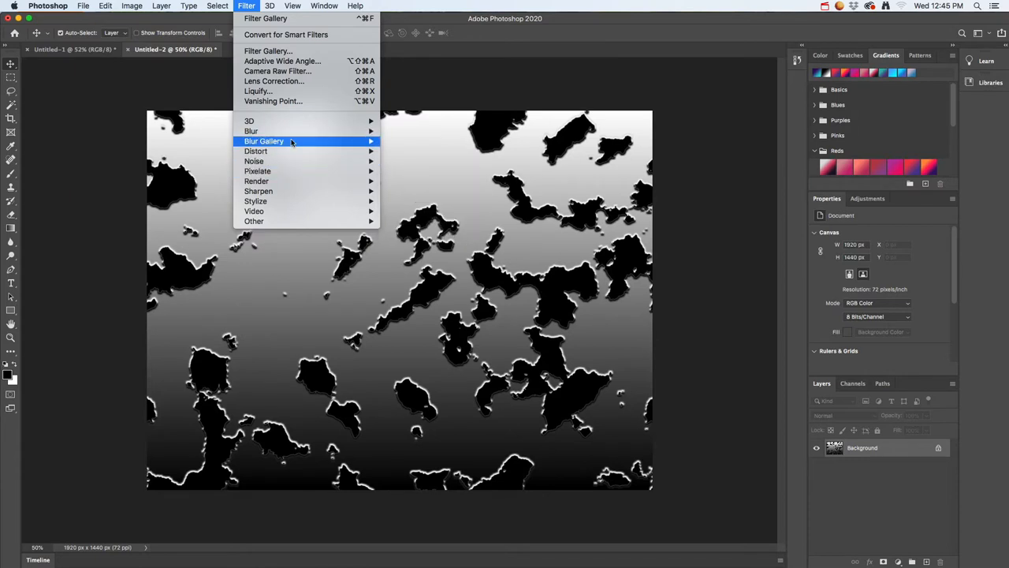
pyautogui.moveTo(291, 142)
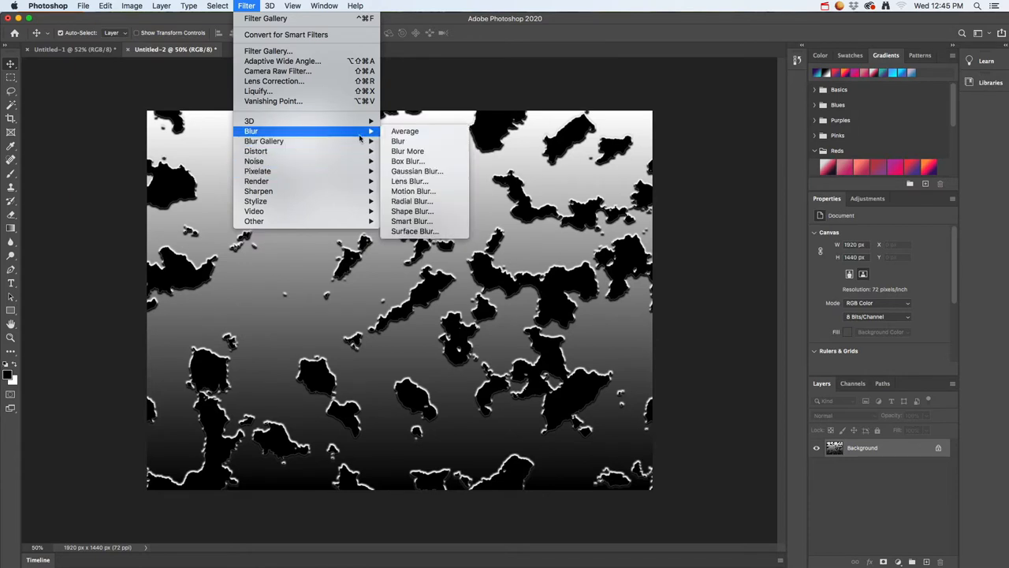
pyautogui.click(426, 194)
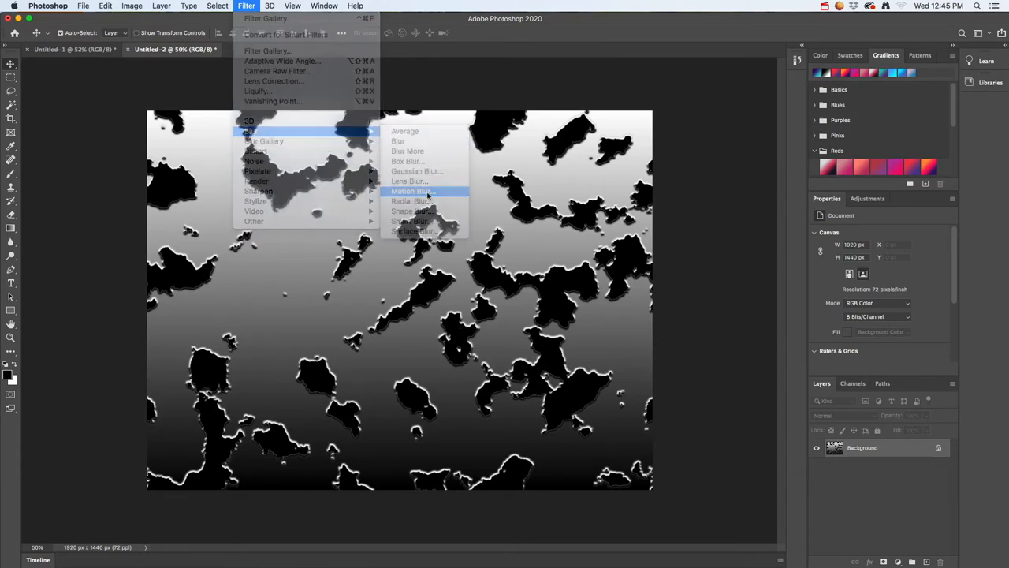
pyautogui.moveTo(436, 316); pyautogui.dragTo(443, 322)
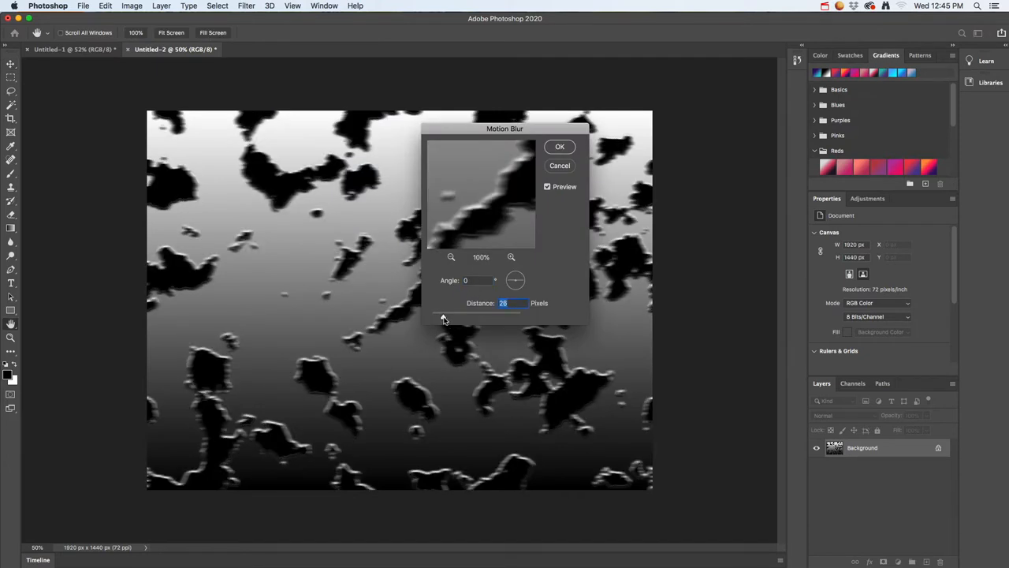
pyautogui.click(561, 149)
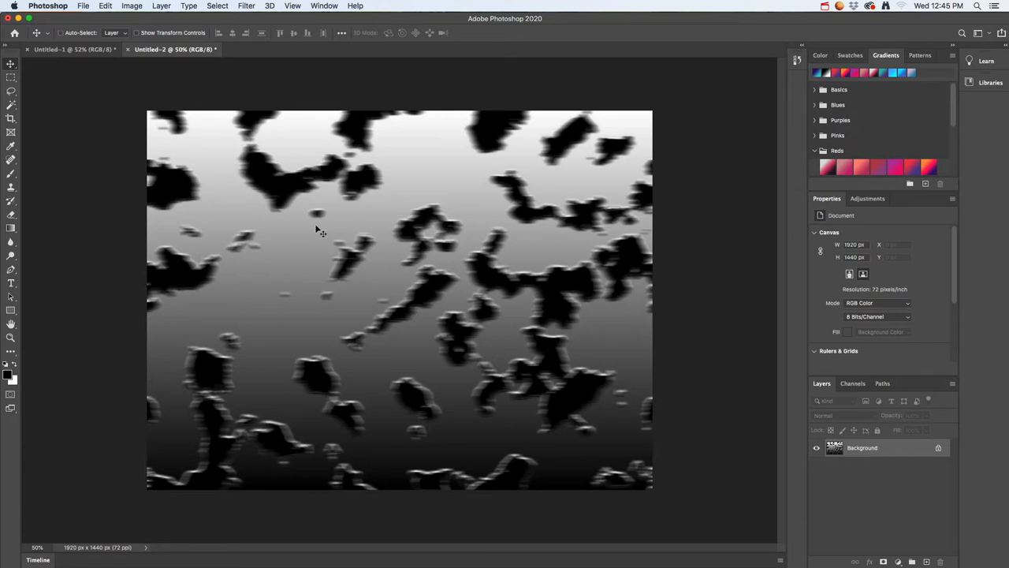
# Tint the grey image reddish by shifting its Color Balance from cyan towards red
pyautogui.press('super+b')
pyautogui.moveTo(486, 198); pyautogui.dragTo(530, 197)
pyautogui.click(597, 173)
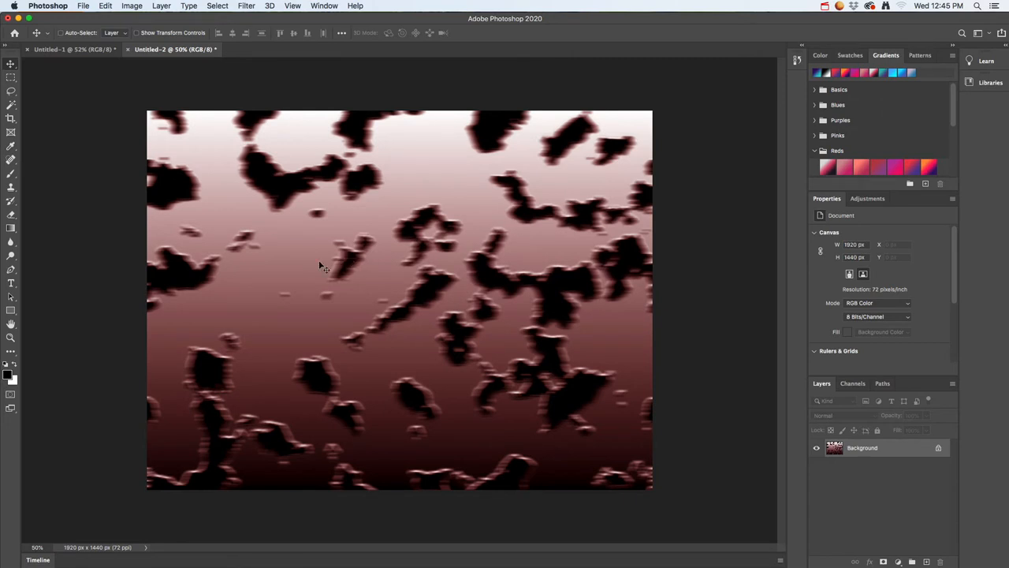
# Turn the red tint blue by setting the image's hue to -138 in Hue/Saturation
pyautogui.press('super+u')
pyautogui.moveTo(484, 207); pyautogui.dragTo(438, 206)
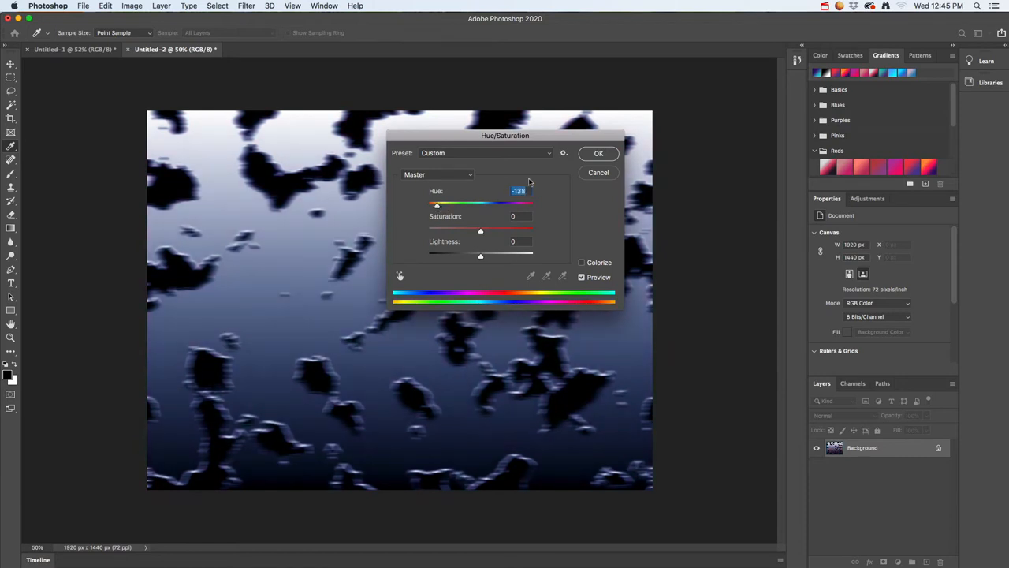
pyautogui.click(597, 153)
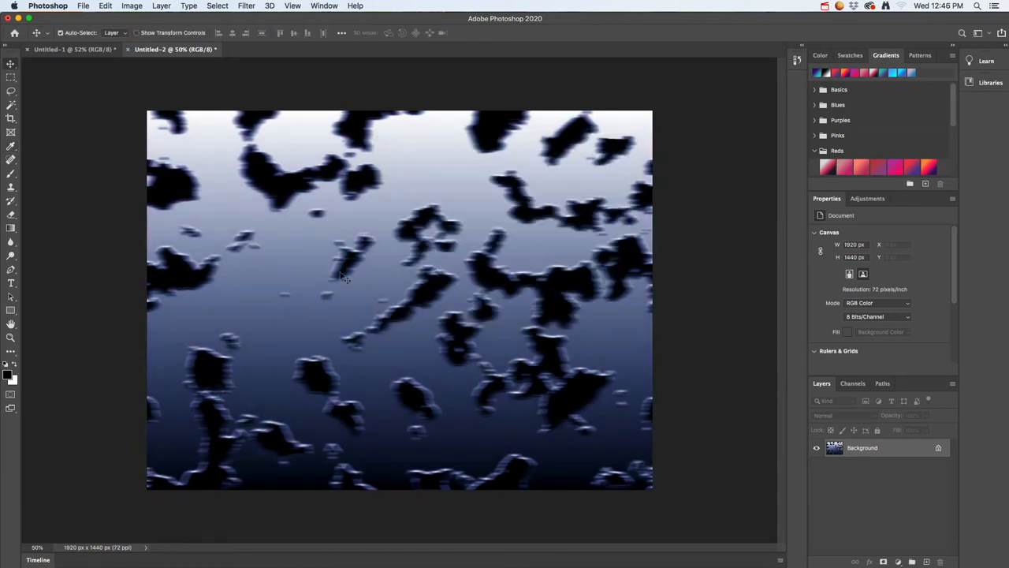
# Save the image as wallpaper2.jpg in the 2021_photoshop folder, in JPEG format at maximum quality 12 with the Baseline ("Standard") option
pyautogui.click(249, 6)
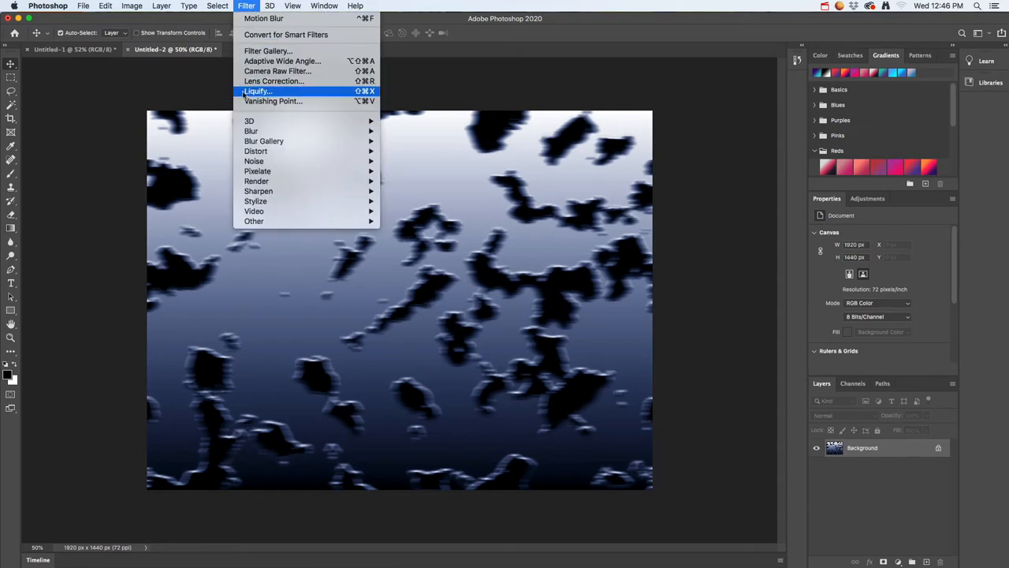
pyautogui.moveTo(84, 8)
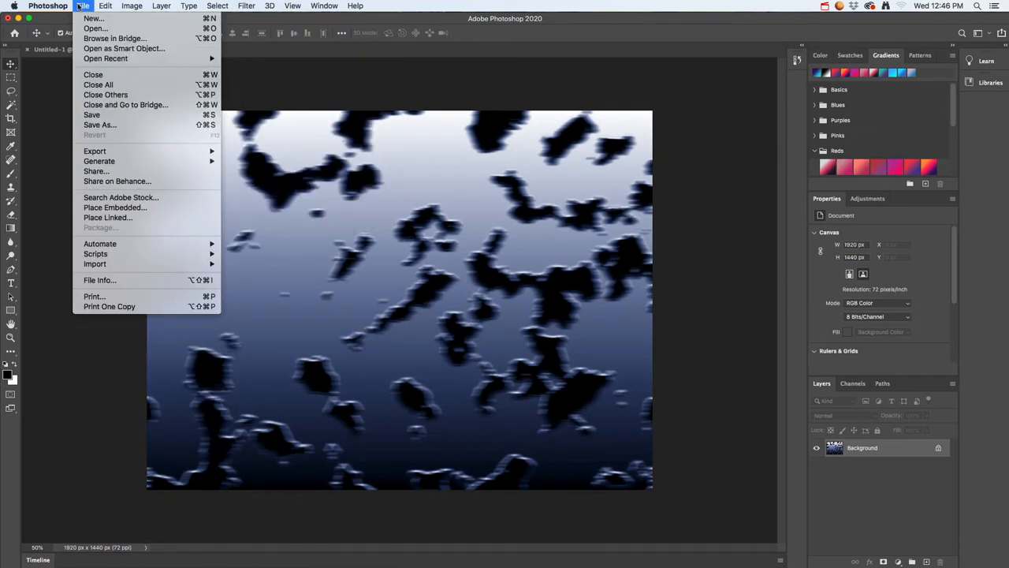
pyautogui.click(133, 126)
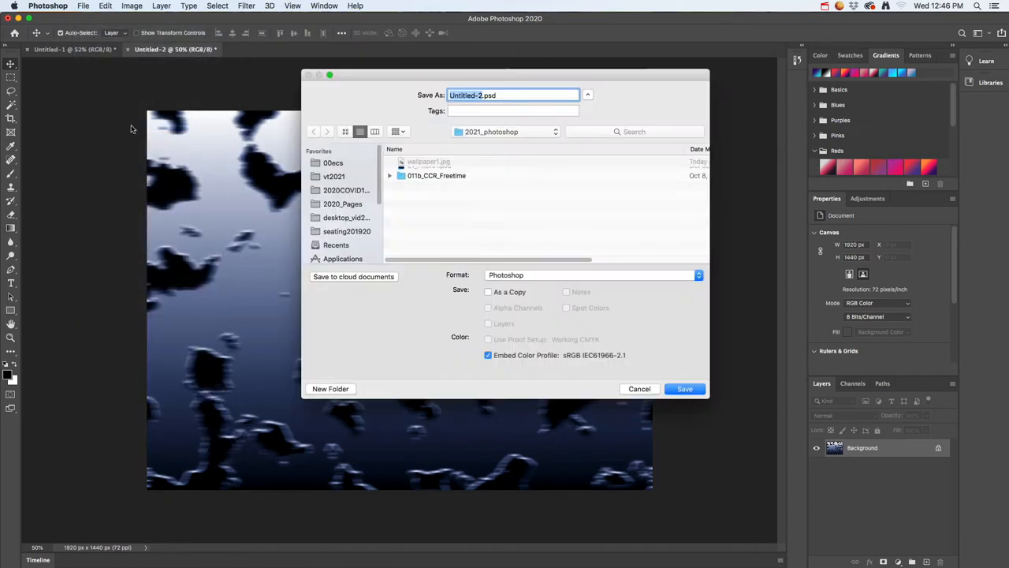
pyautogui.click(421, 163)
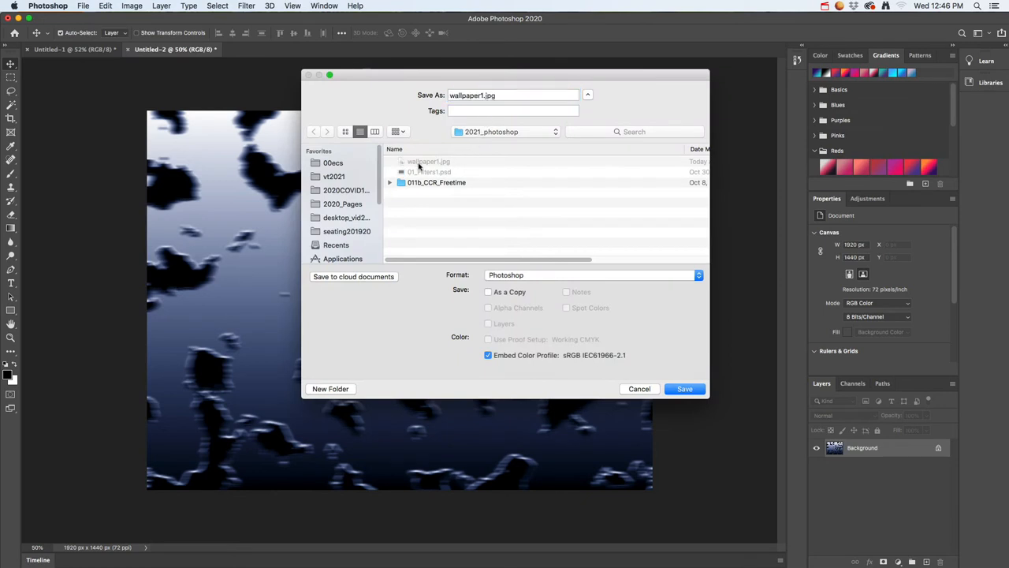
pyautogui.click(483, 96)
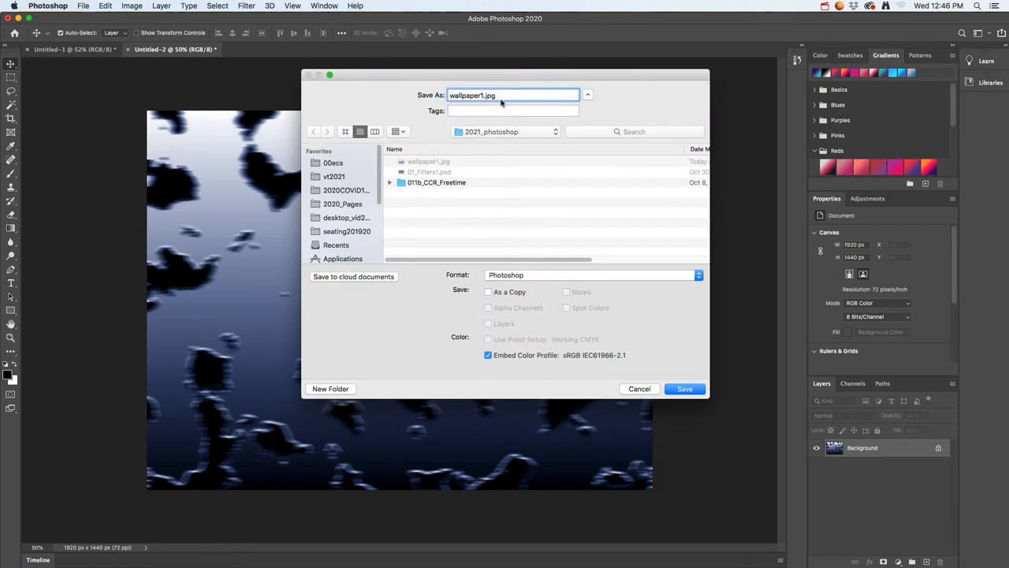
pyautogui.press('BackSpace')
pyautogui.write('2')
pyautogui.click(591, 277)
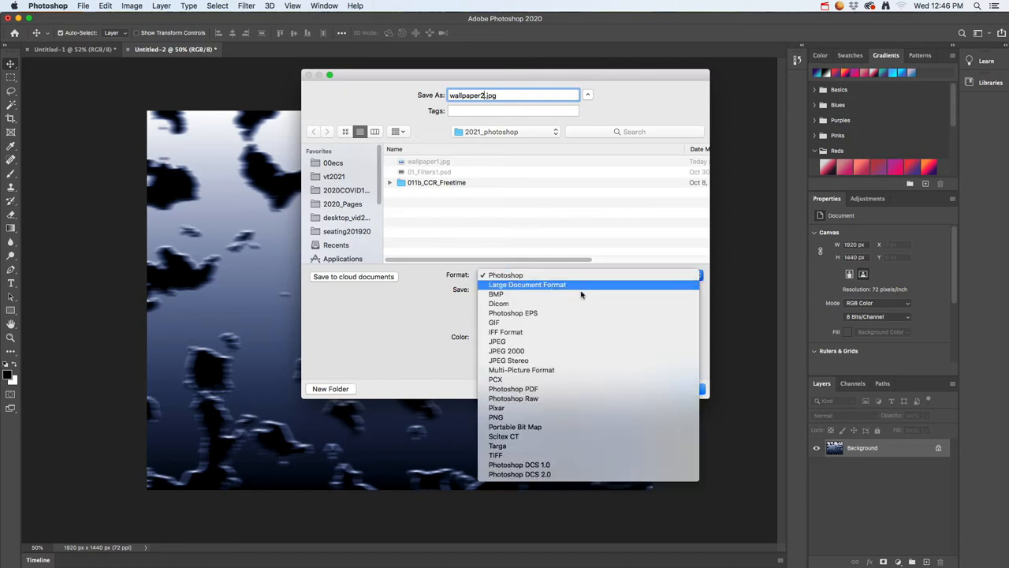
pyautogui.click(546, 344)
pyautogui.click(683, 390)
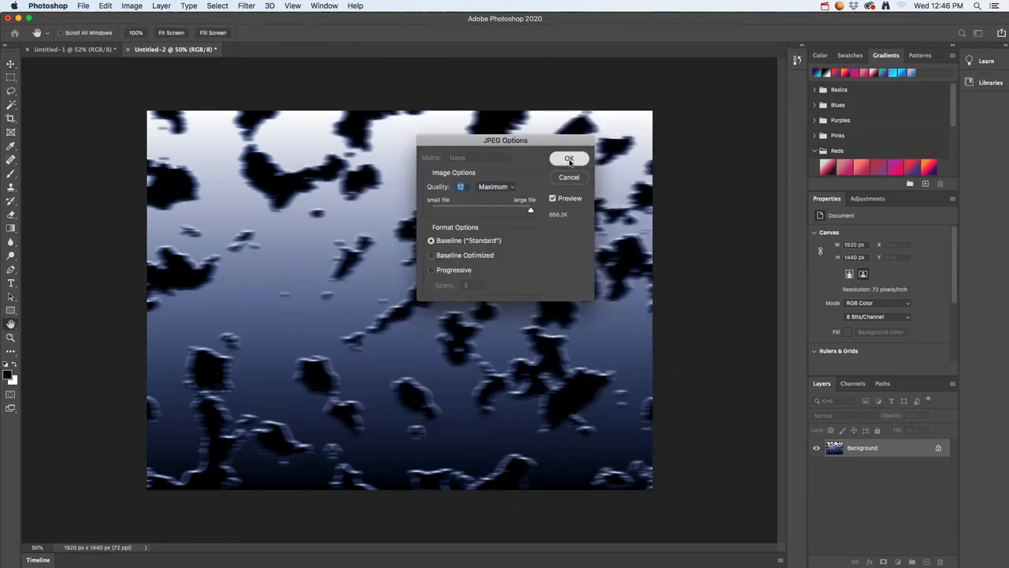
pyautogui.click(570, 159)
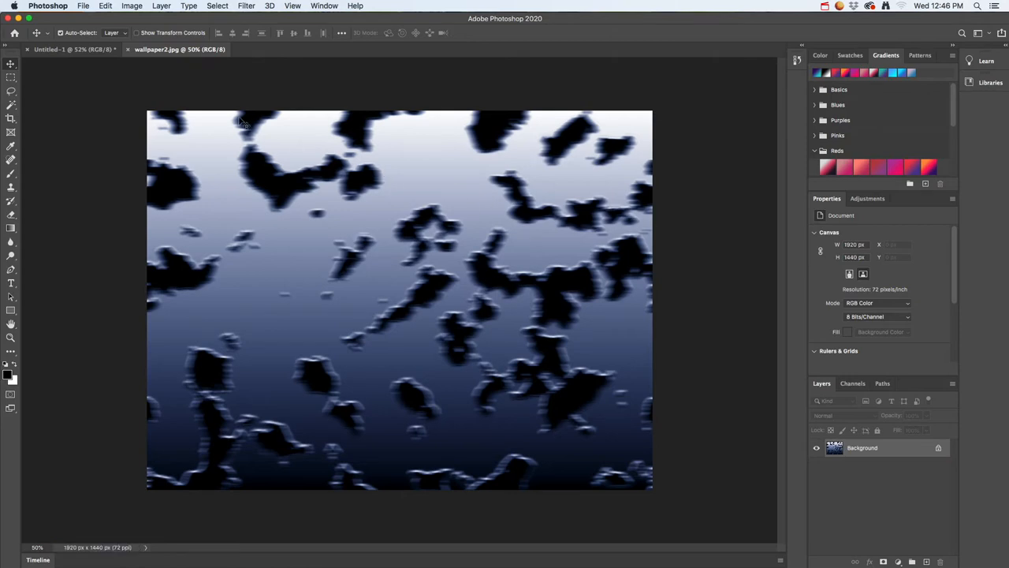
# Create another white 1920 by 1440 pixel document at 72 pixels per inch
pyautogui.click(82, 6)
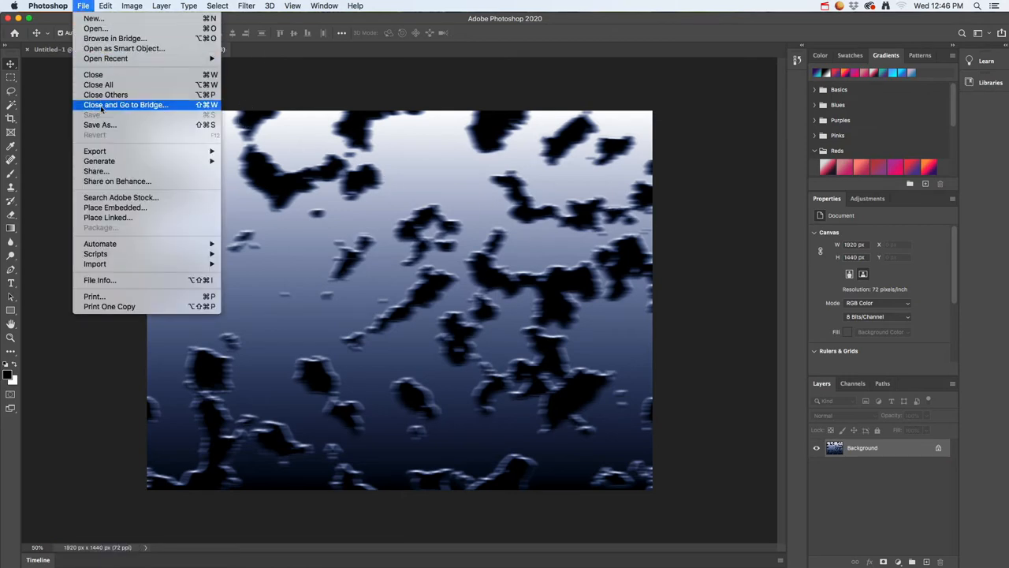
pyautogui.click(94, 19)
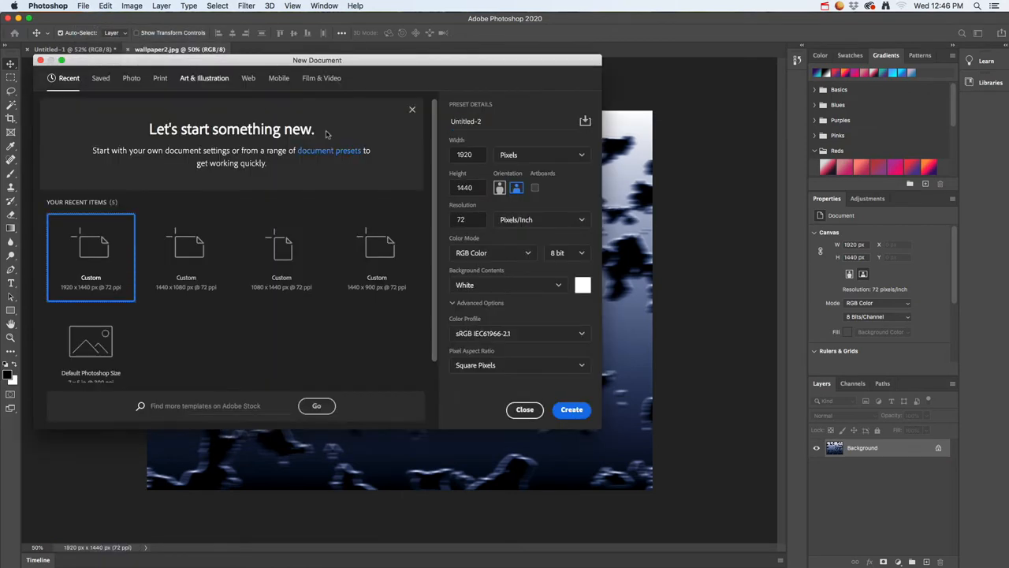
pyautogui.click(573, 410)
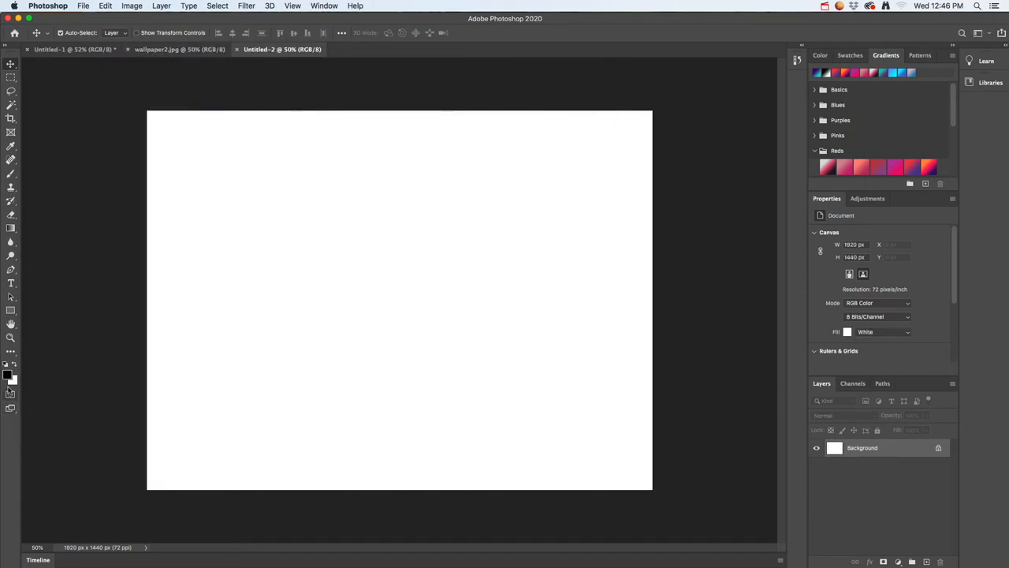
# Set the background colour to bright red, hex e41919
pyautogui.click(13, 381)
pyautogui.click(492, 228)
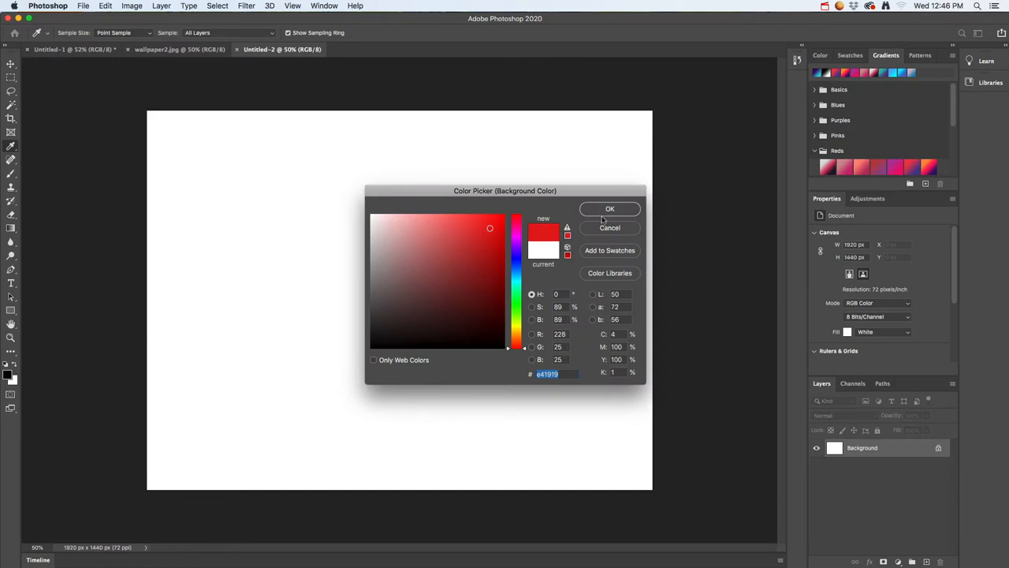
pyautogui.click(609, 209)
# Render black-and-red Fibers over the white background with variance 16 and strength 4
pyautogui.click(251, 7)
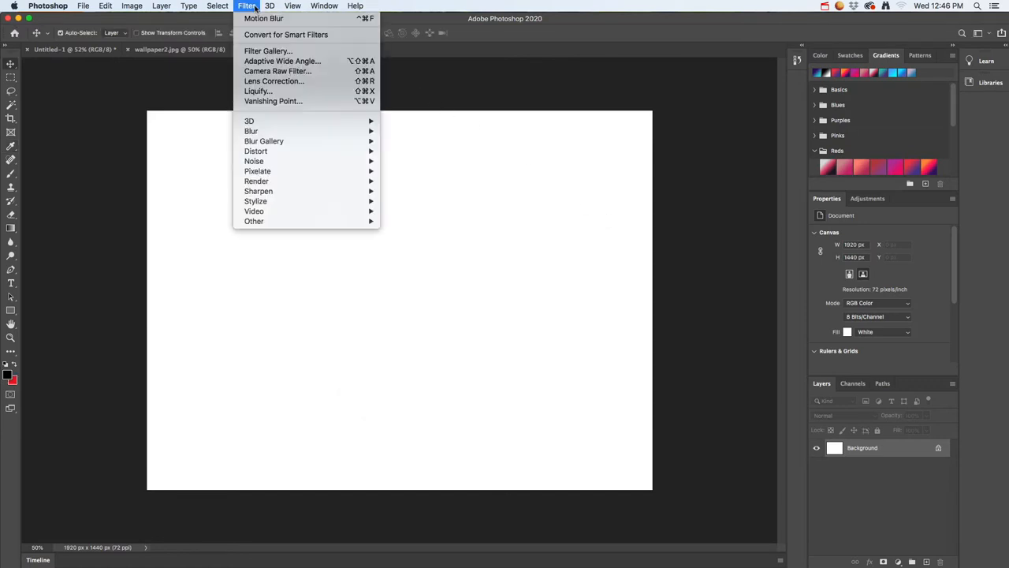
pyautogui.moveTo(285, 187)
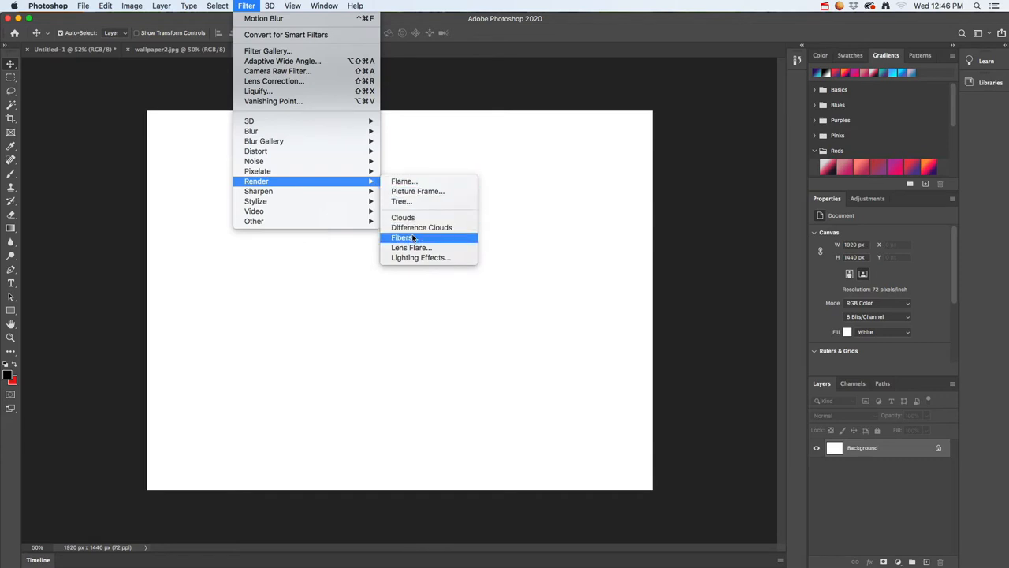
pyautogui.click(408, 237)
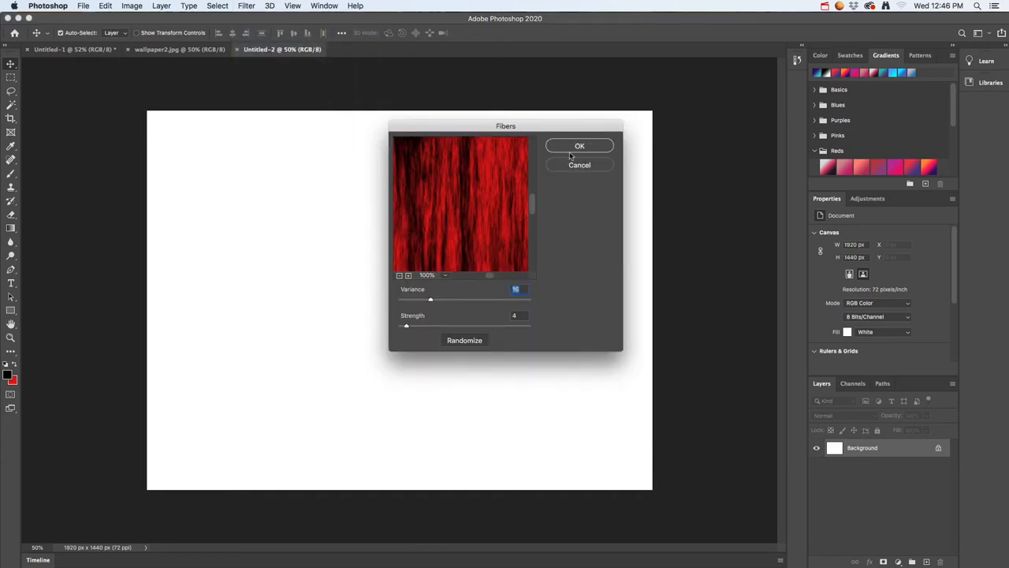
pyautogui.click(575, 147)
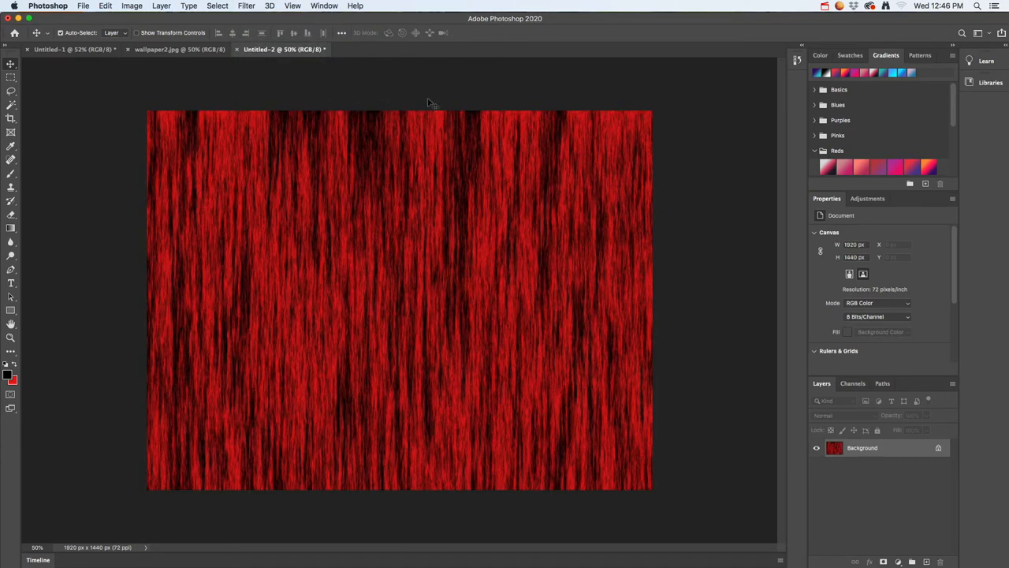
# Apply the artistic Fresco filter to the fibers with brush size 2, brush detail 8 and texture 1
pyautogui.click(245, 5)
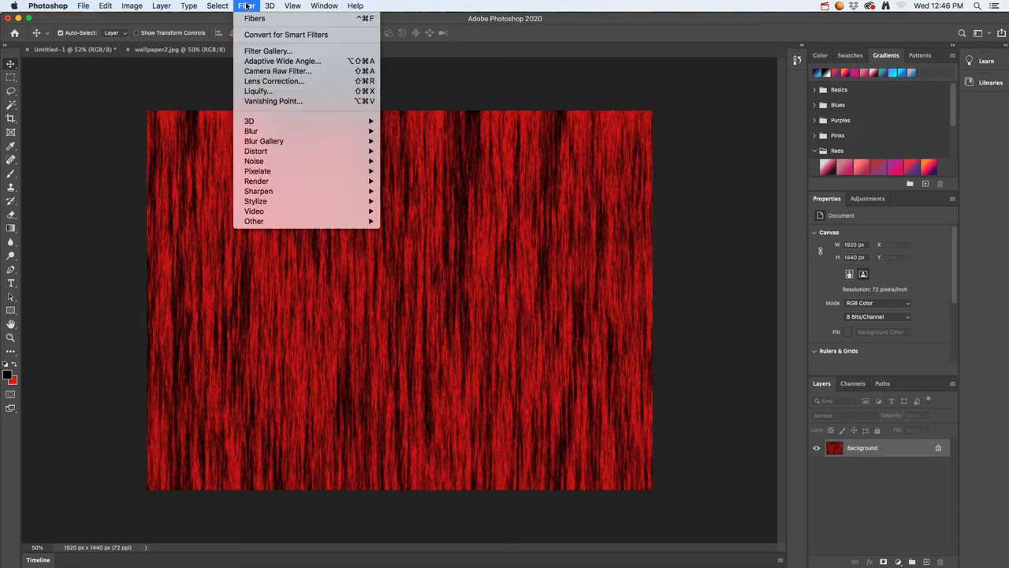
pyautogui.click(268, 51)
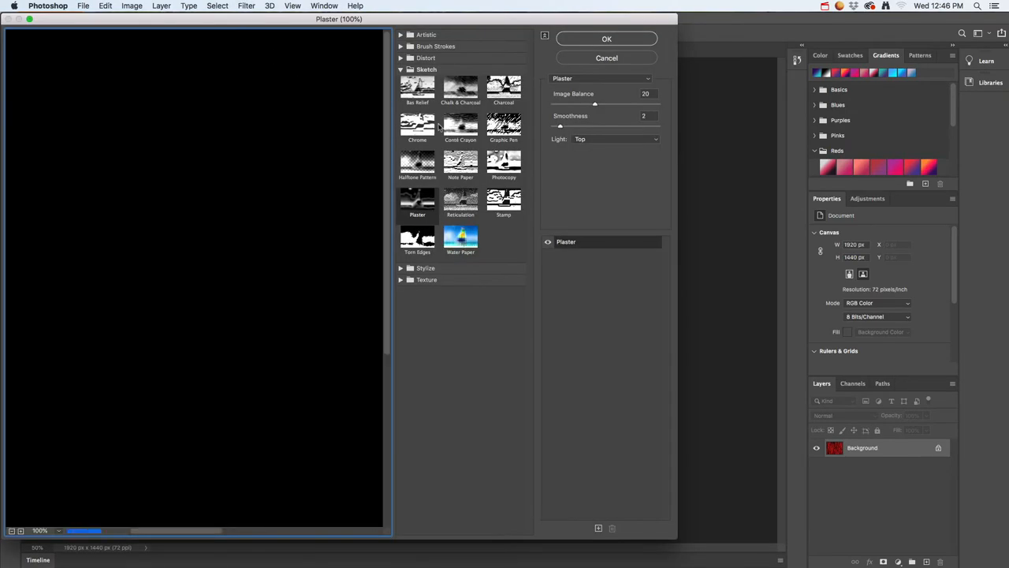
pyautogui.click(423, 96)
pyautogui.click(423, 120)
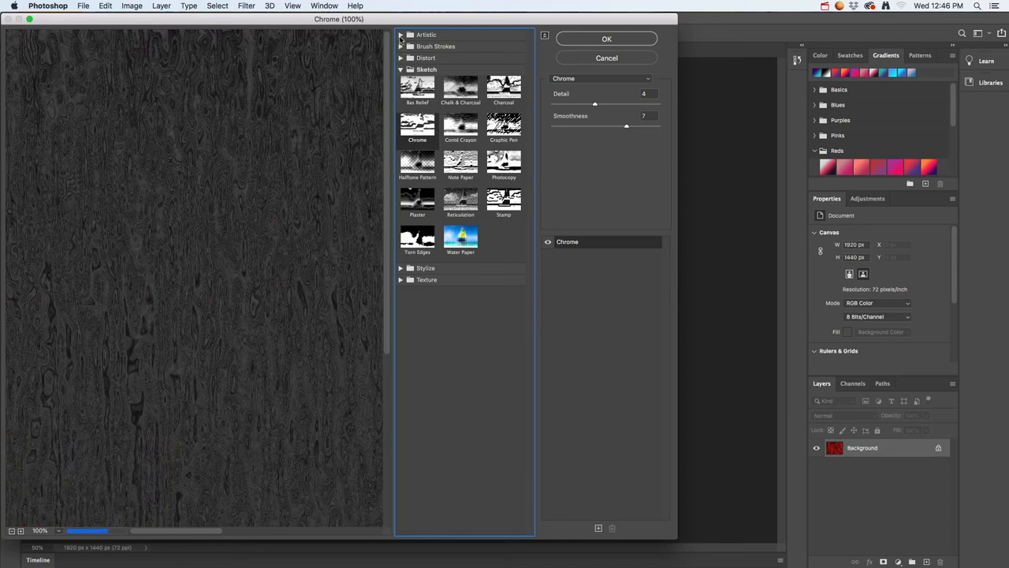
pyautogui.click(401, 34)
pyautogui.click(415, 53)
pyautogui.click(463, 91)
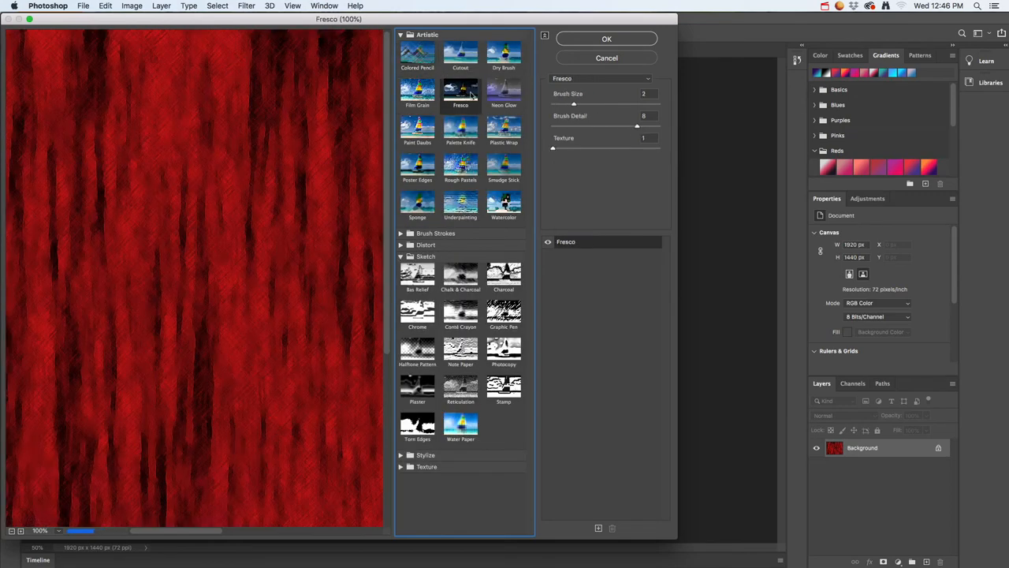
pyautogui.click(501, 93)
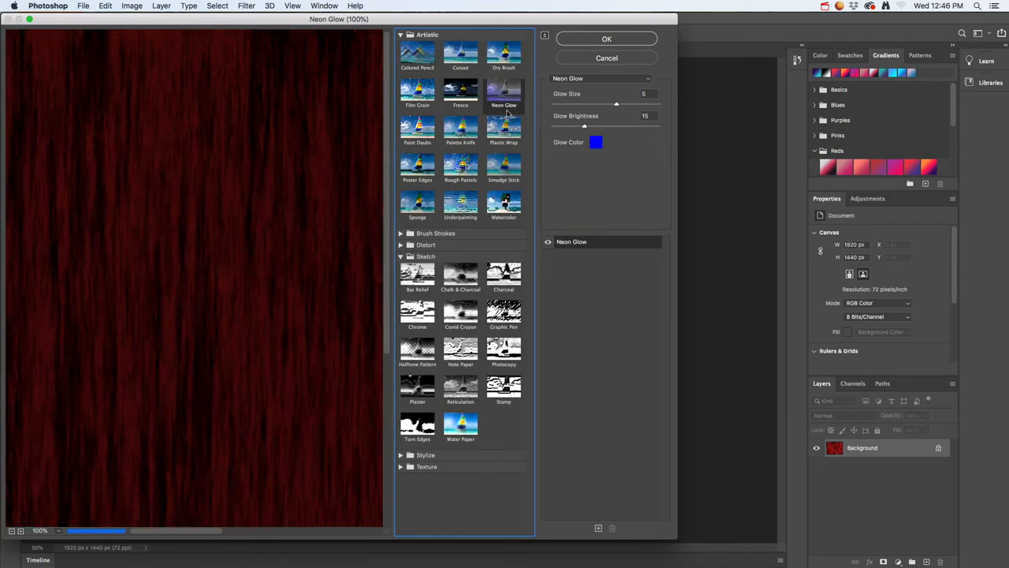
pyautogui.click(462, 91)
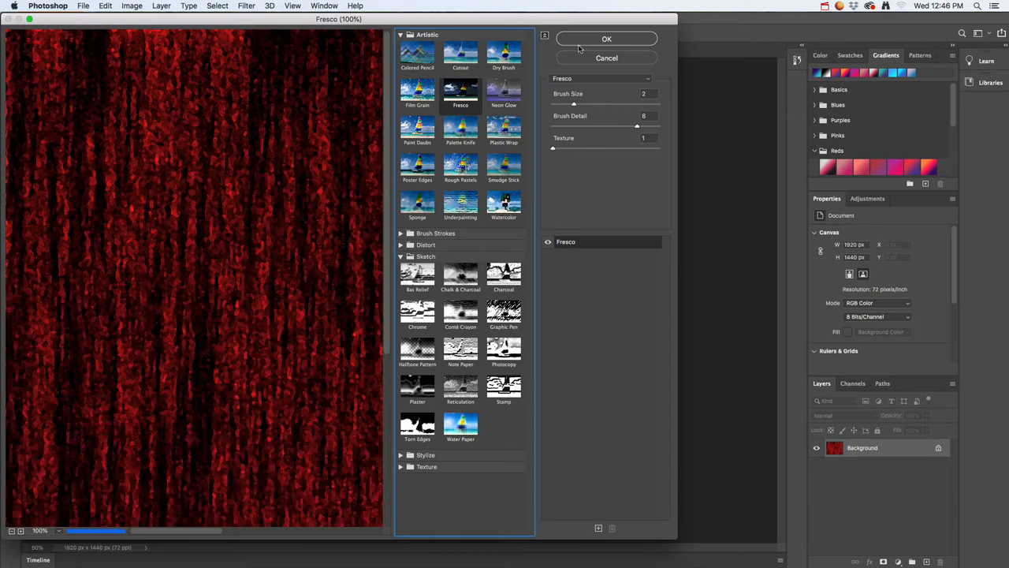
pyautogui.click(600, 39)
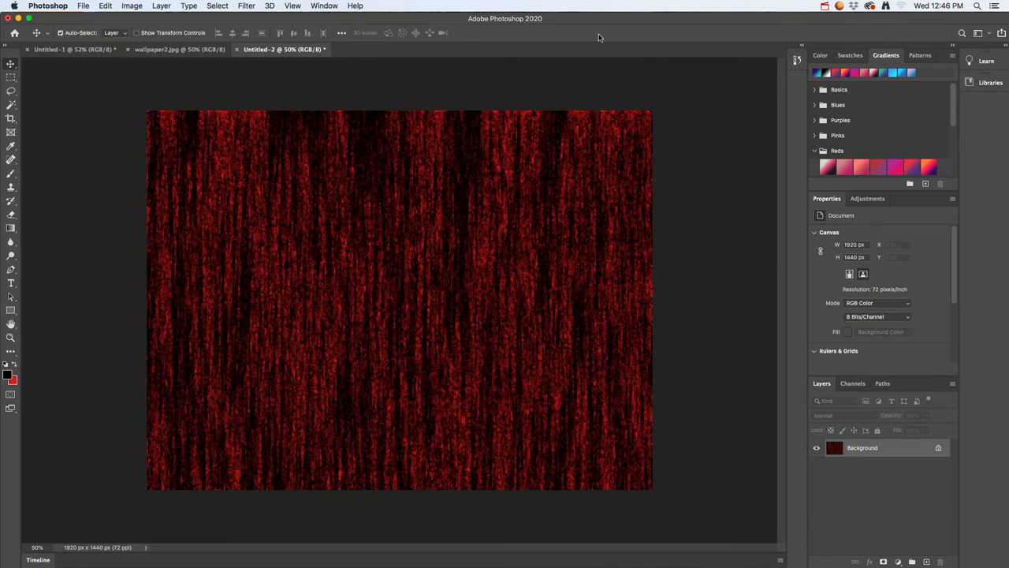
# Add a 50-300mm Zoom lens flare at 100% brightness in the lower-left part of the image
pyautogui.click(246, 6)
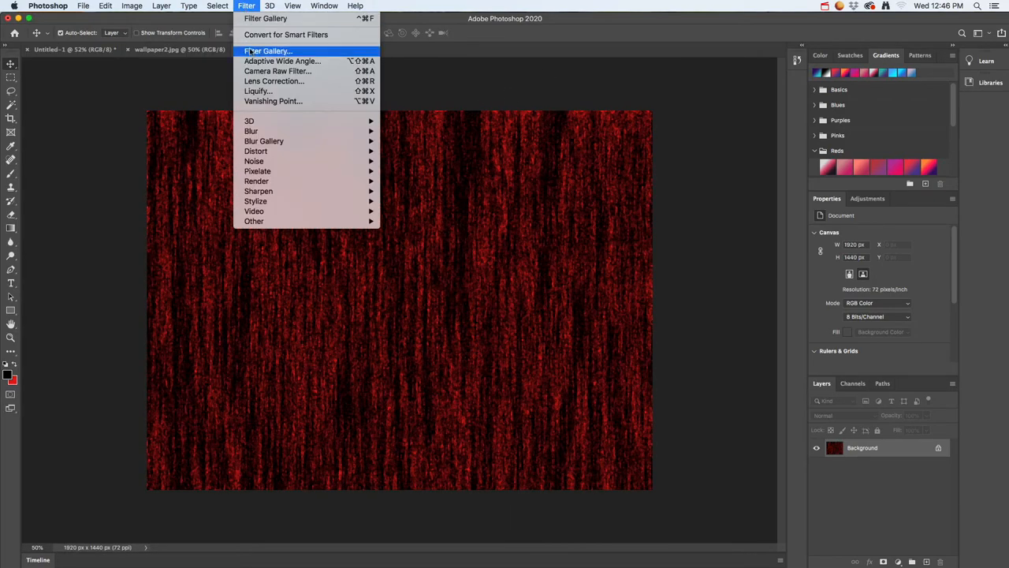
pyautogui.moveTo(274, 173)
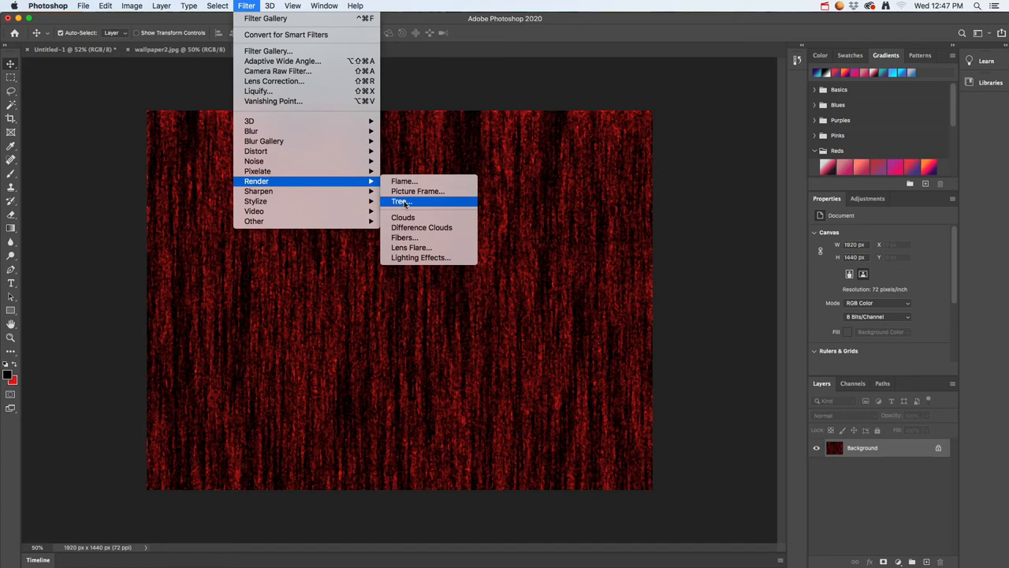
pyautogui.moveTo(290, 120)
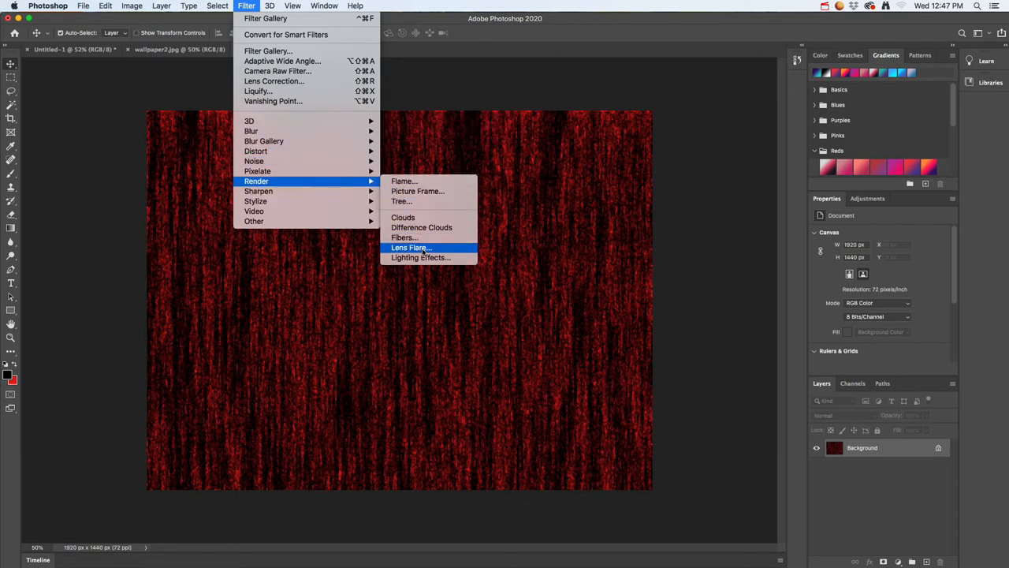
pyautogui.click(424, 249)
pyautogui.click(425, 214)
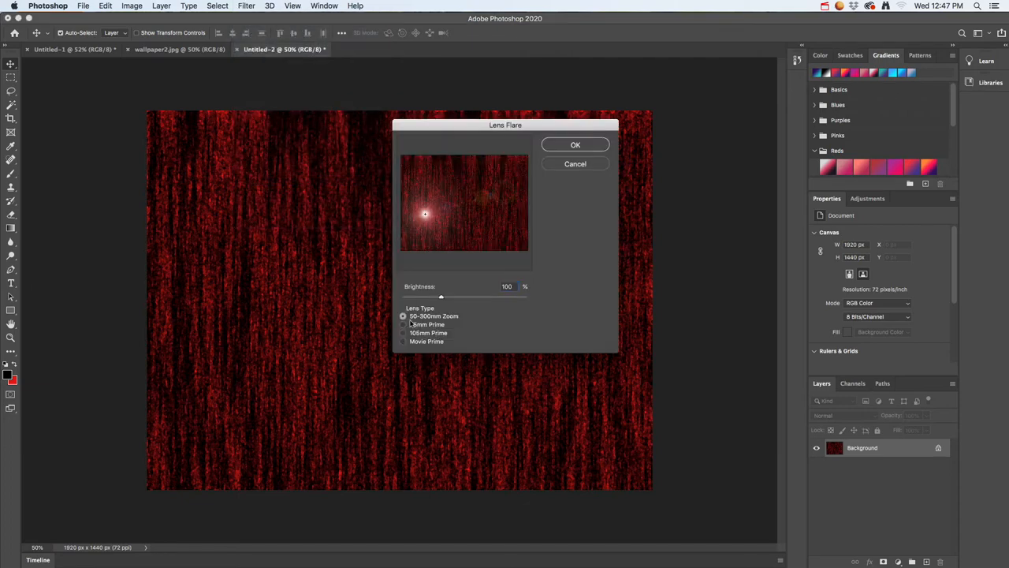
pyautogui.click(403, 333)
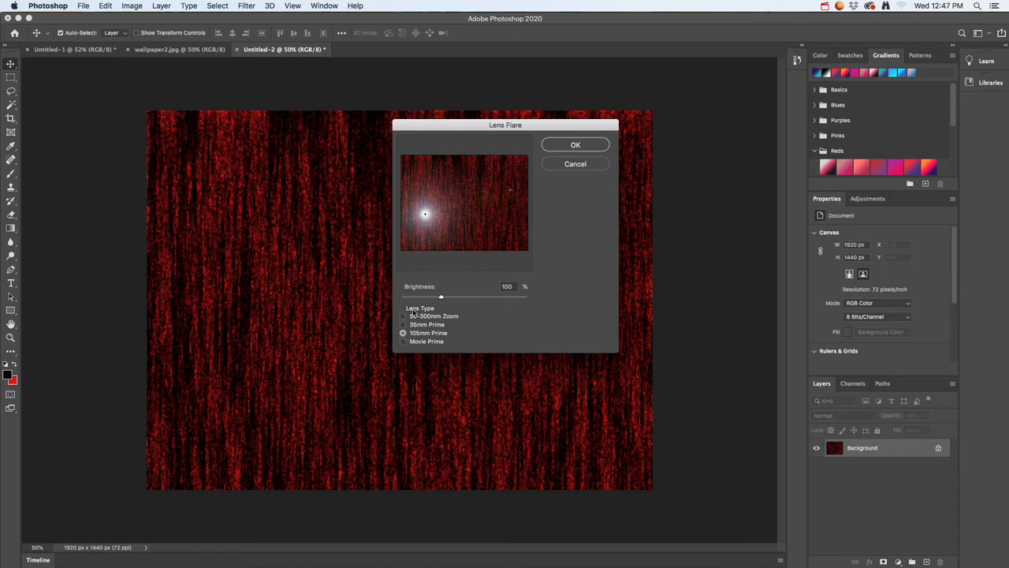
pyautogui.click(591, 146)
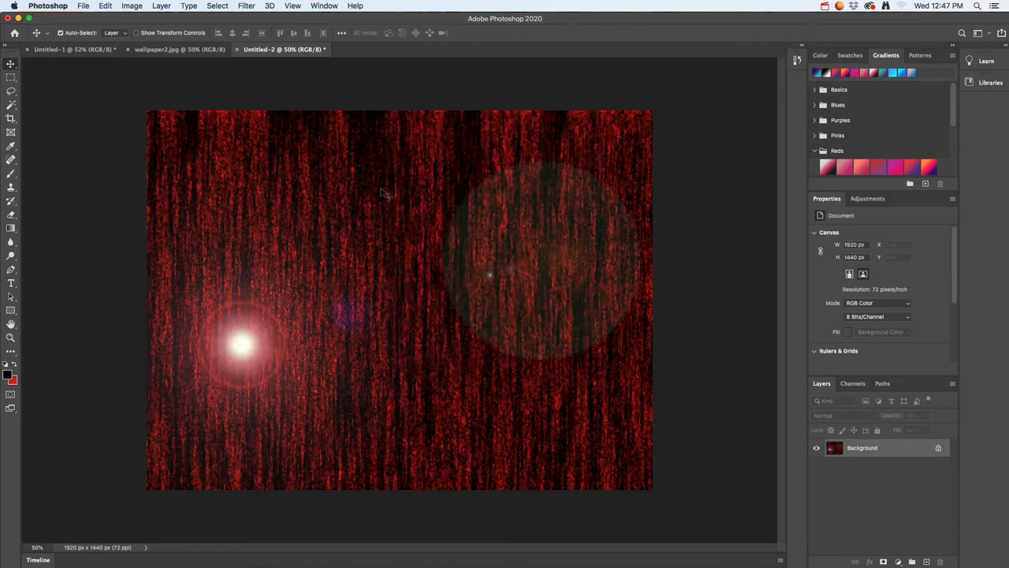
# Start Lighting Effects on the image, widen the spot light, shift it toward the upper right and set its intensity to 72
pyautogui.click(247, 5)
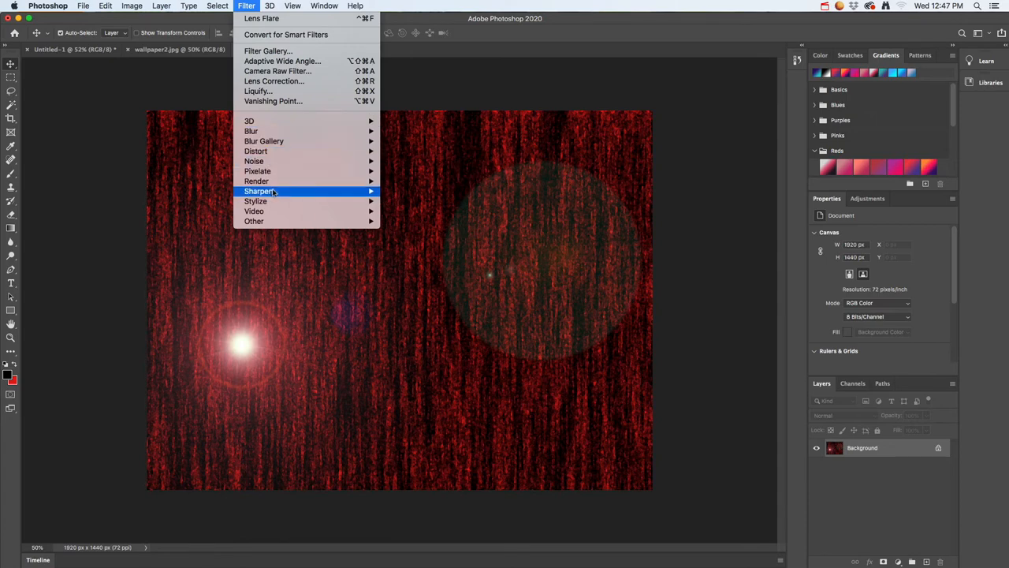
pyautogui.moveTo(308, 182)
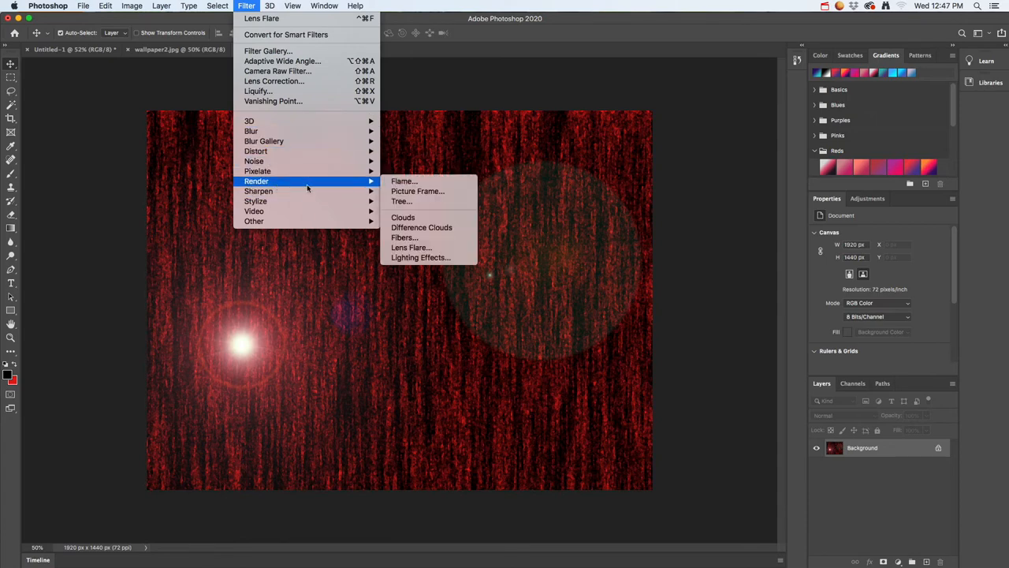
pyautogui.click(421, 257)
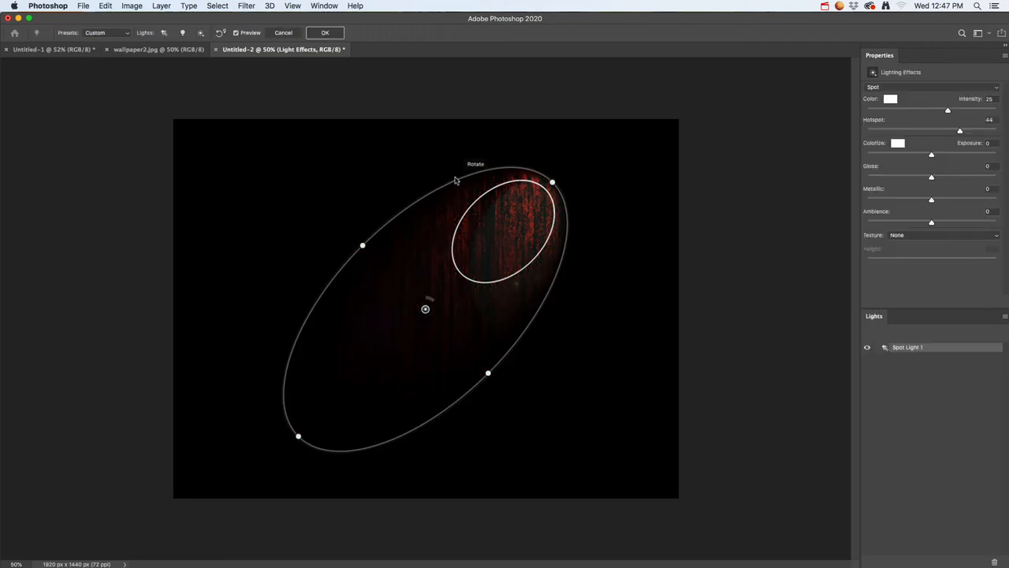
pyautogui.moveTo(362, 249); pyautogui.dragTo(324, 203)
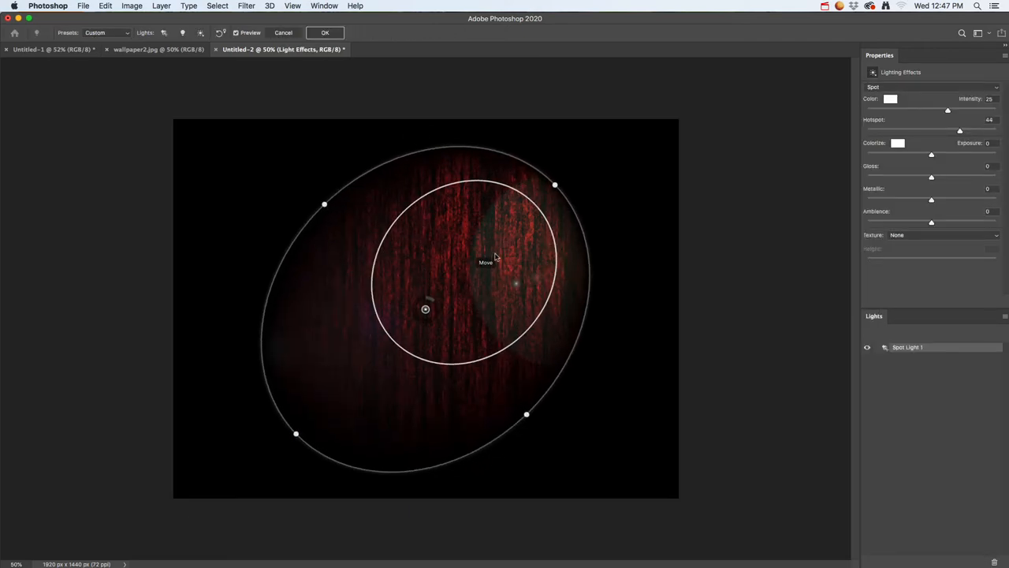
pyautogui.moveTo(425, 306); pyautogui.dragTo(460, 243)
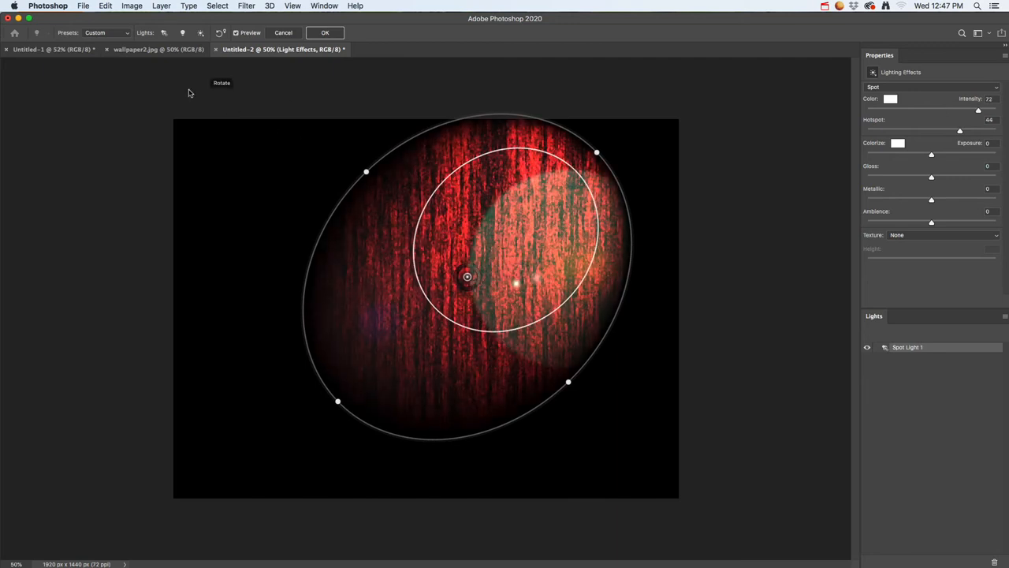
# Try the Circle Of Light and Soft Omni lighting presets, moving the Soft Omni light to the image centre
pyautogui.click(126, 33)
pyautogui.moveTo(127, 3)
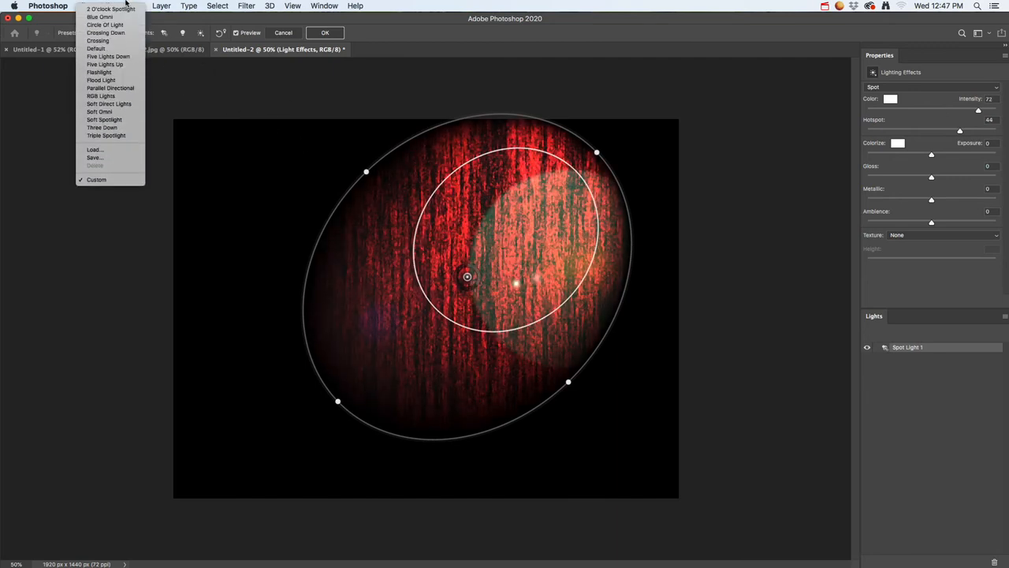
pyautogui.click(121, 25)
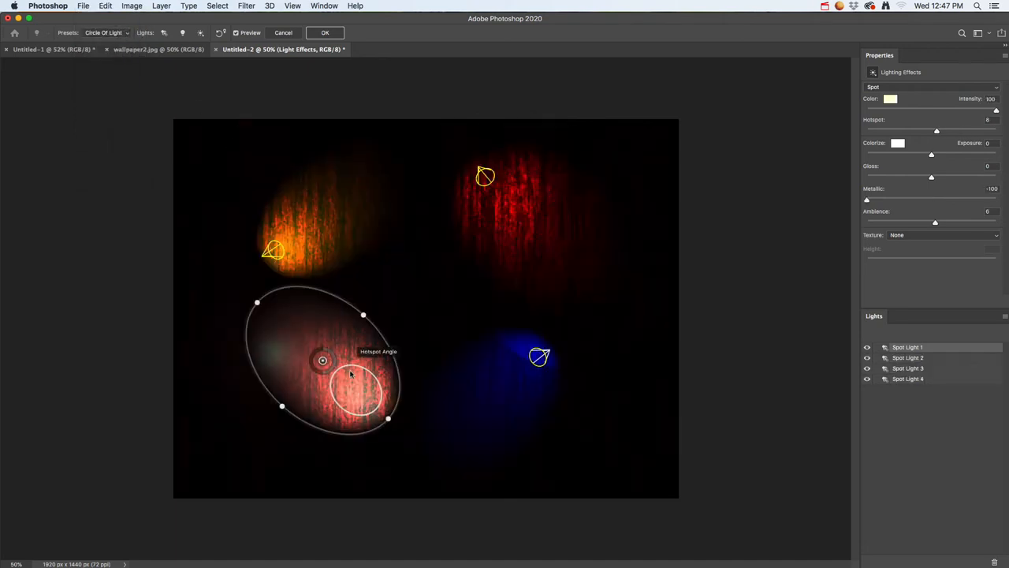
pyautogui.click(111, 33)
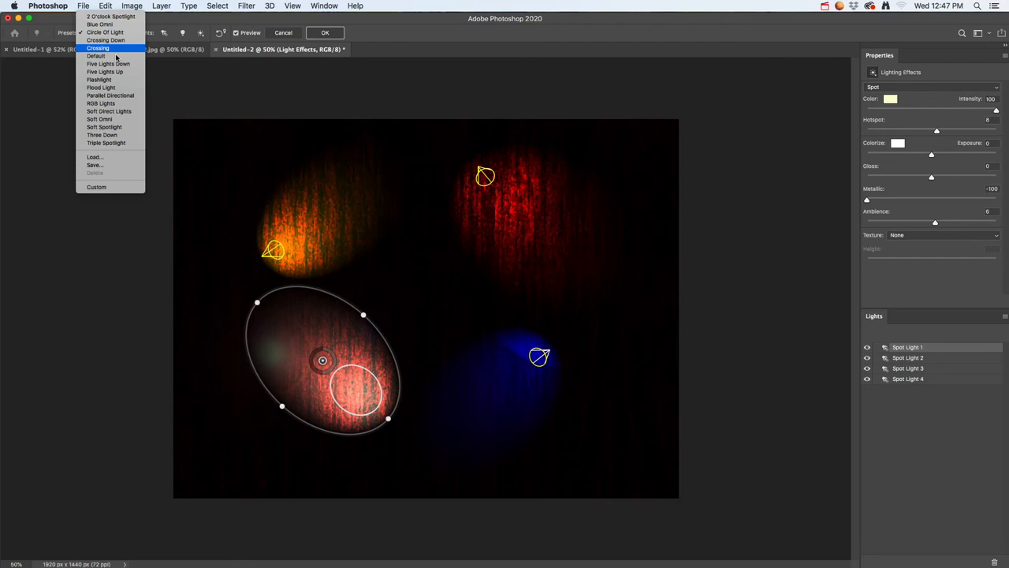
pyautogui.click(119, 119)
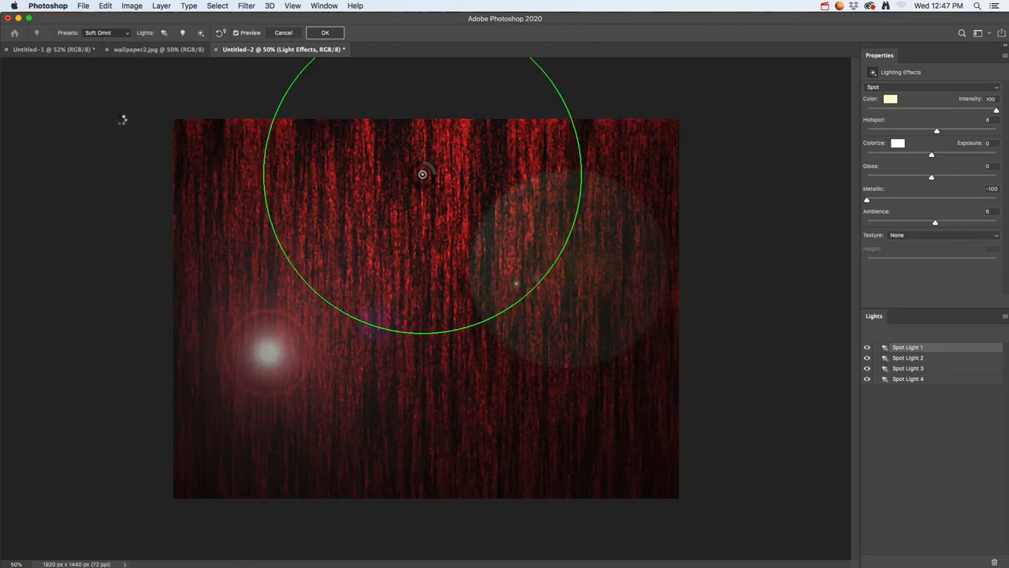
pyautogui.moveTo(465, 194); pyautogui.dragTo(469, 325)
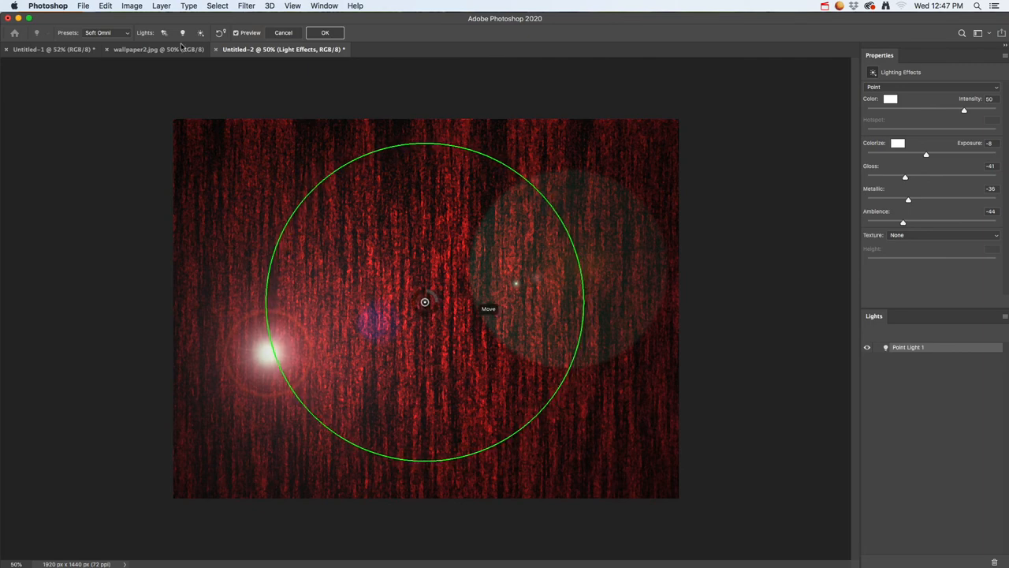
# Apply the Crossing lighting preset to the image
pyautogui.click(118, 35)
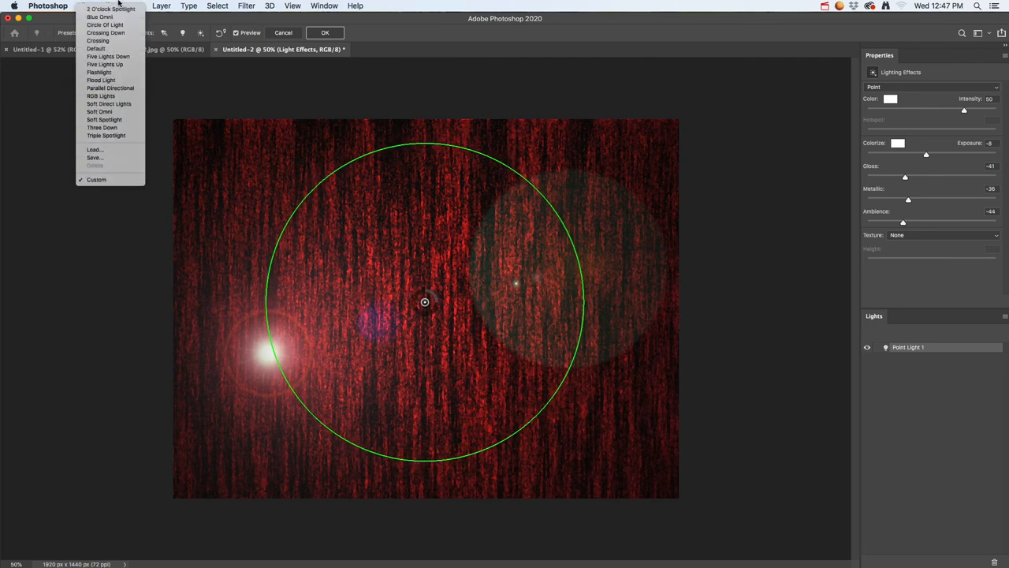
pyautogui.click(98, 41)
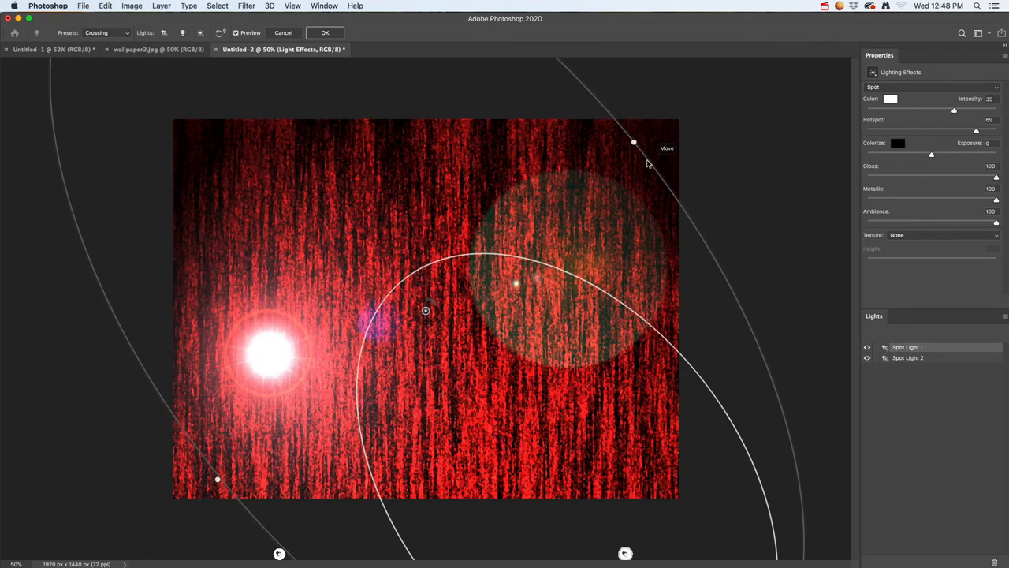
pyautogui.moveTo(635, 144)
pyautogui.mouseDown()
pyautogui.moveTo(639, 44)
pyautogui.moveTo(637, 142)
pyautogui.mouseUp()
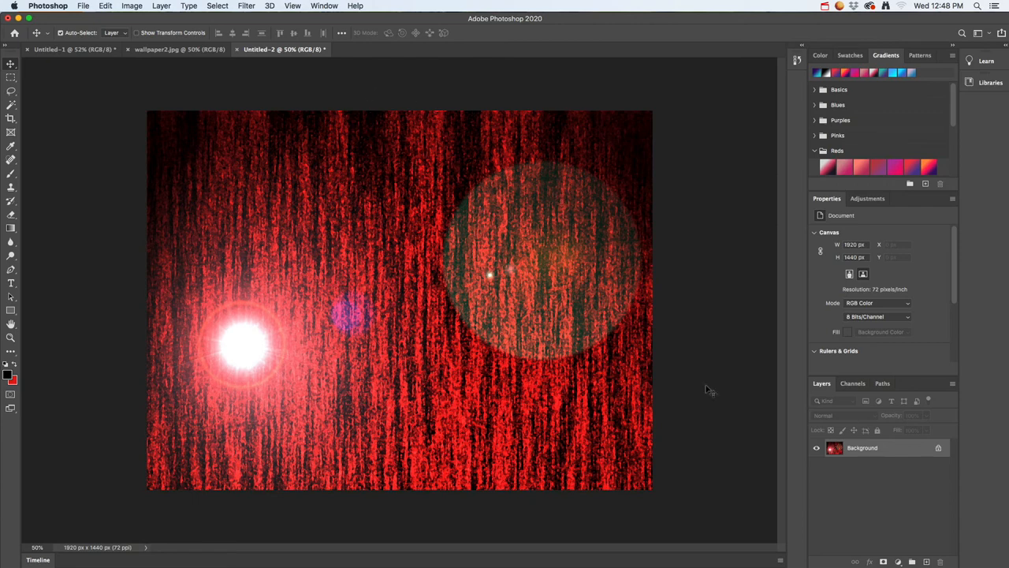
# Add a new layer and fill it with the mint to pale green gradient, fourth in the Greens group
pyautogui.click(927, 561)
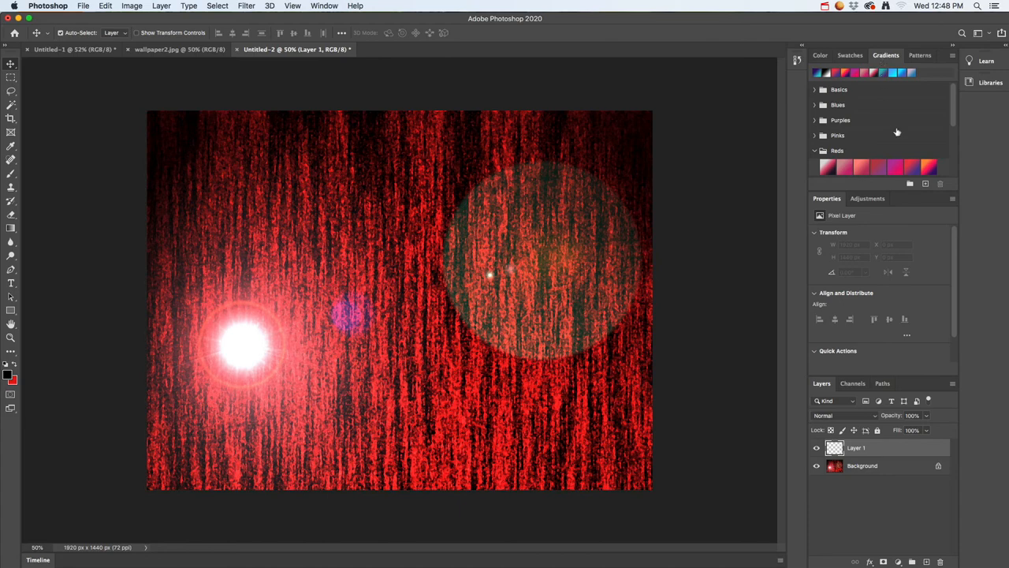
pyautogui.click(817, 121)
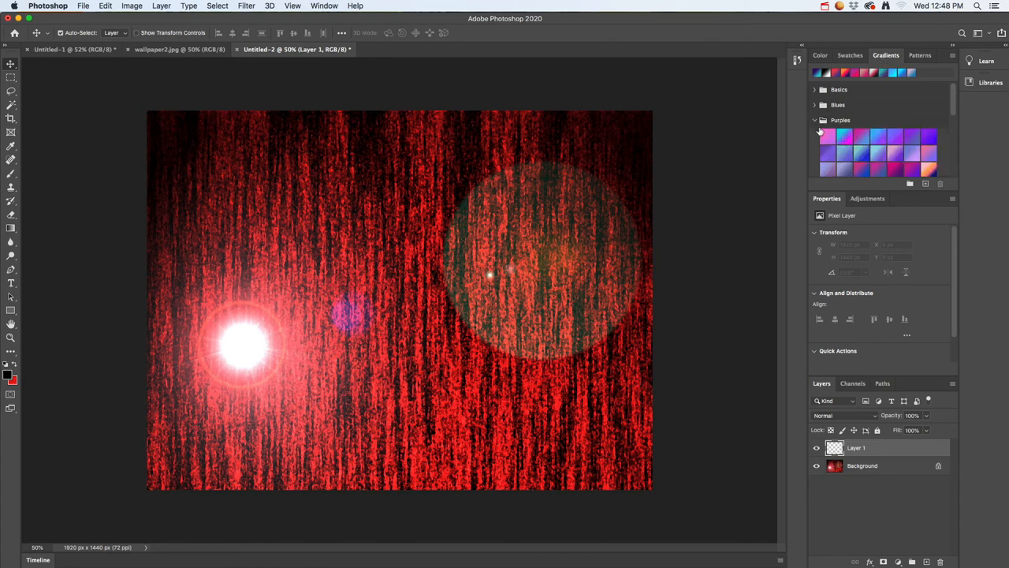
pyautogui.click(817, 116)
pyautogui.scroll(-4, 825, 134)
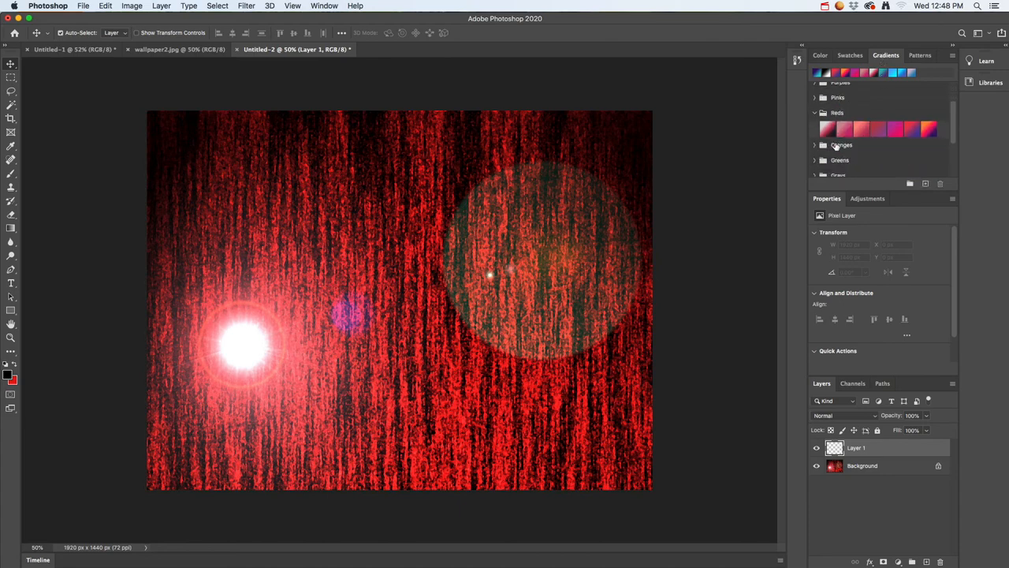
pyautogui.click(816, 129)
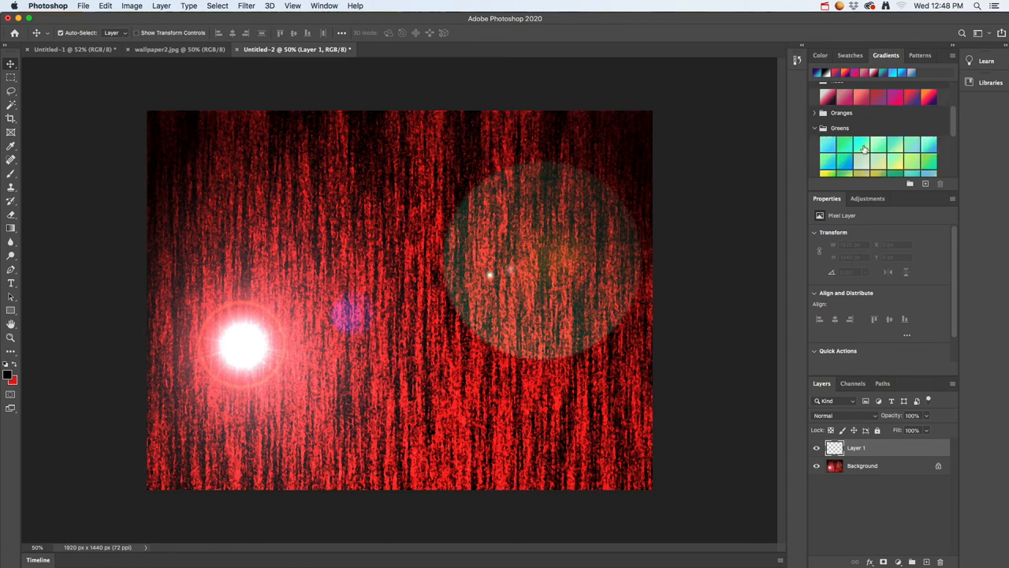
pyautogui.click(880, 145)
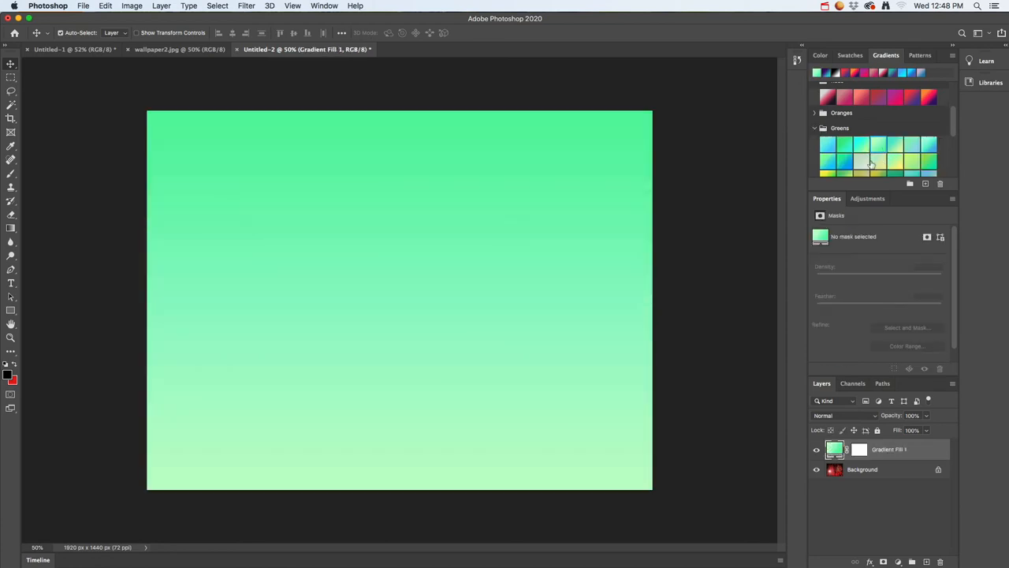
# Change the gradient fill layer to the yellow to green gradient from the Greens group and set its blend mode to Exclusion
pyautogui.scroll(-1, 833, 170)
pyautogui.click(831, 169)
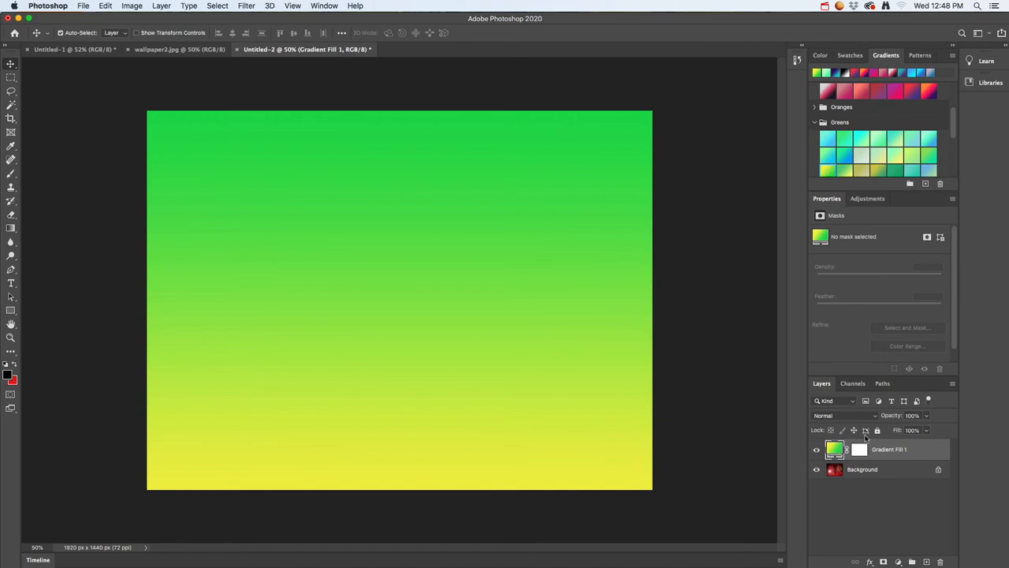
pyautogui.click(871, 418)
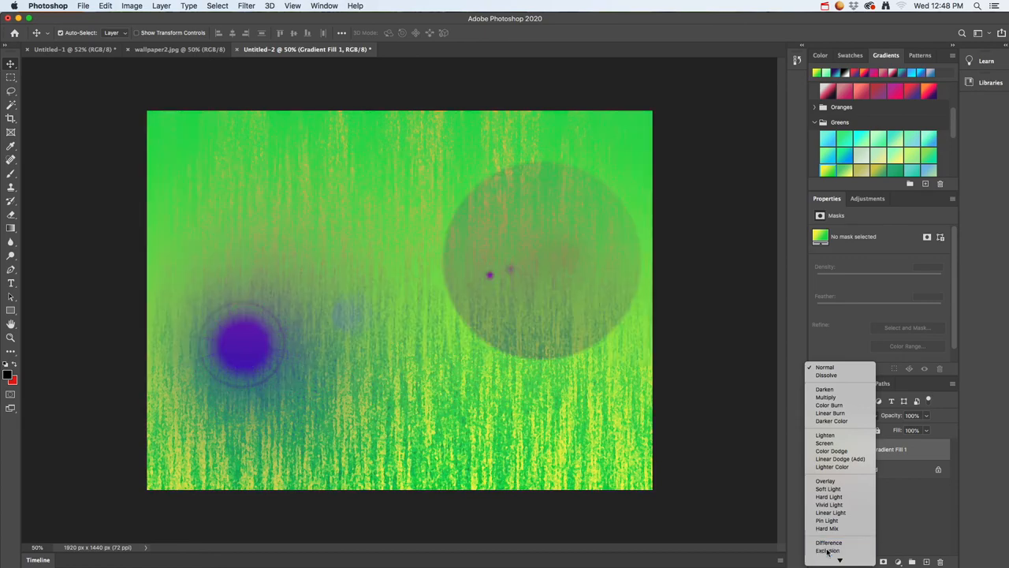
pyautogui.click(827, 551)
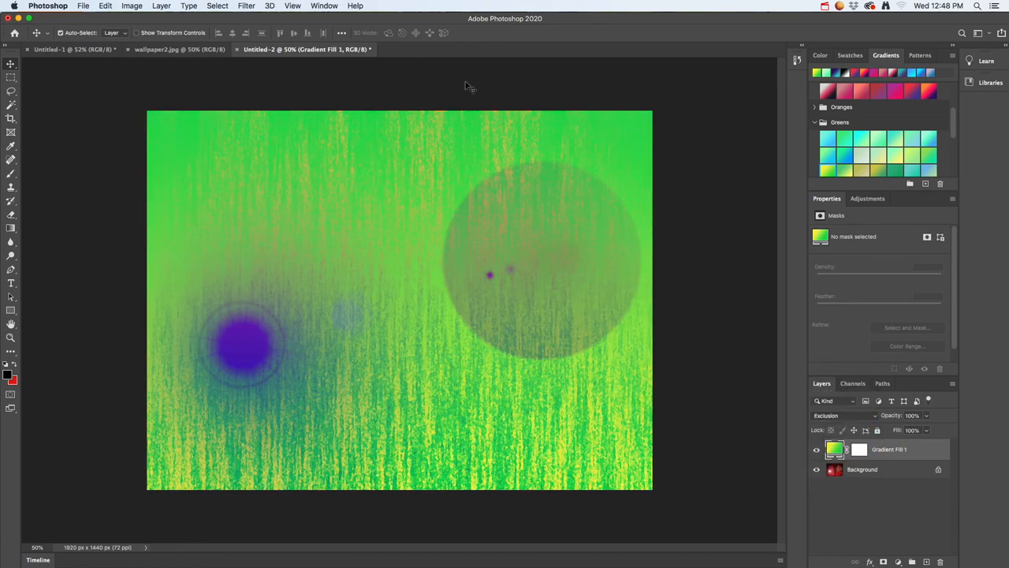
# Save the image as a JPEG copy named wallpaper3.jpg in the 2021_photoshop folder
pyautogui.click(80, 6)
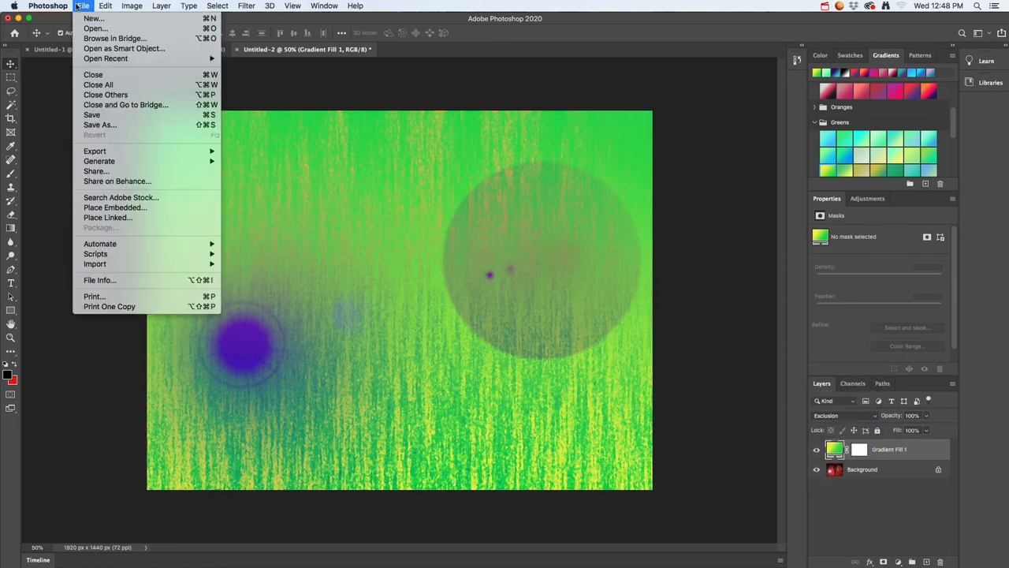
pyautogui.click(118, 124)
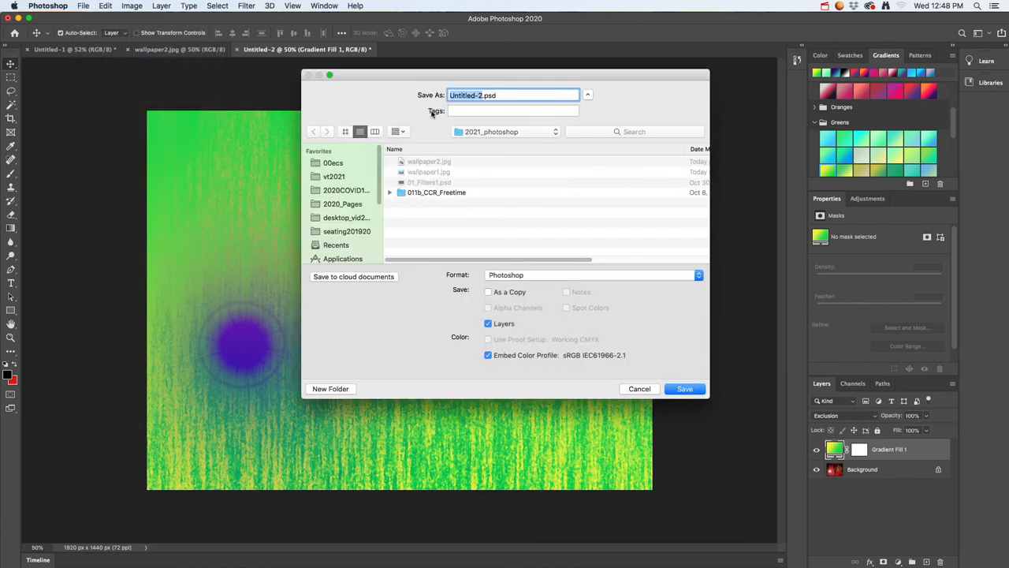
pyautogui.click(426, 163)
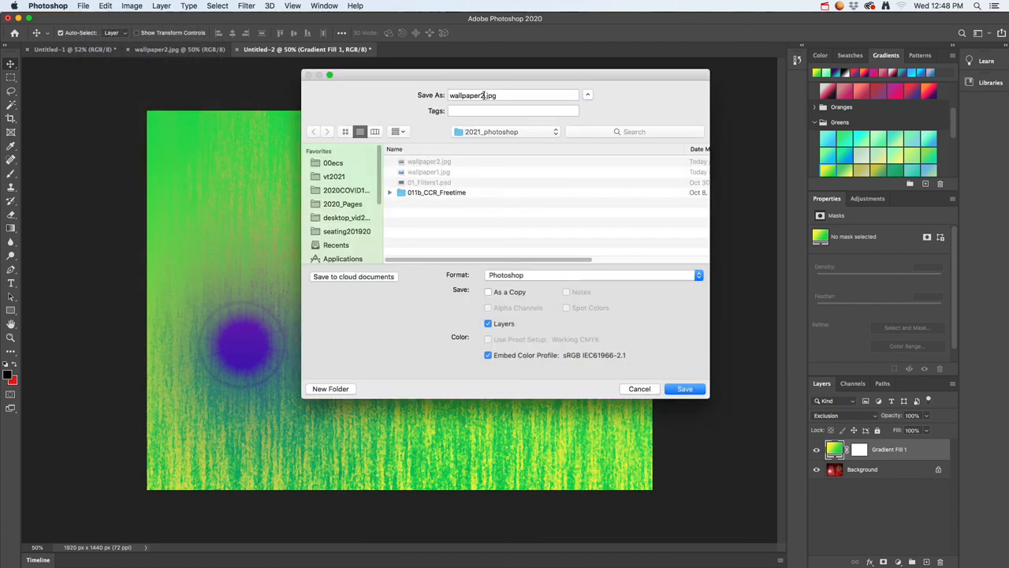
pyautogui.click(484, 95)
pyautogui.press('BackSpace')
pyautogui.write('3')
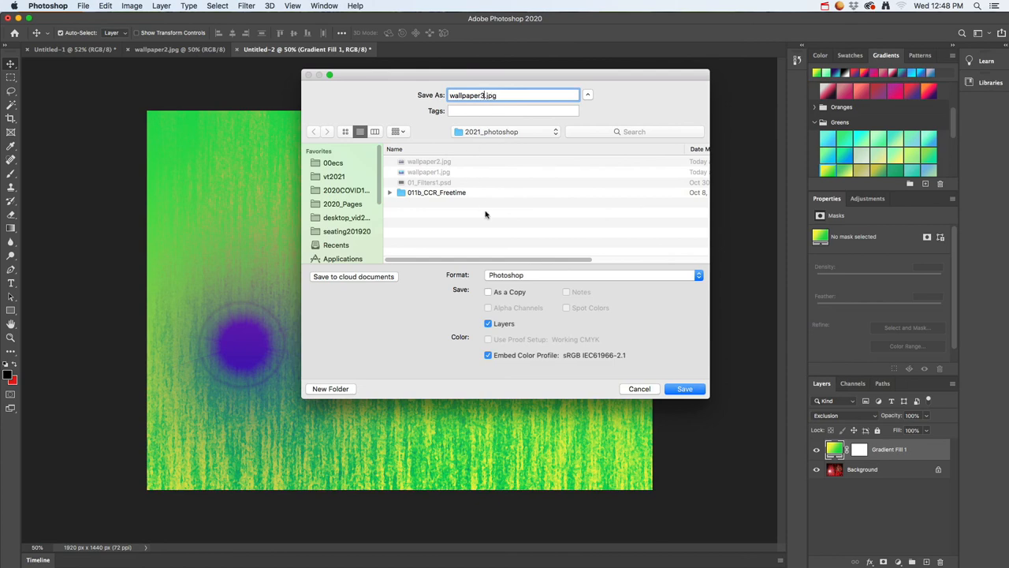
pyautogui.click(517, 274)
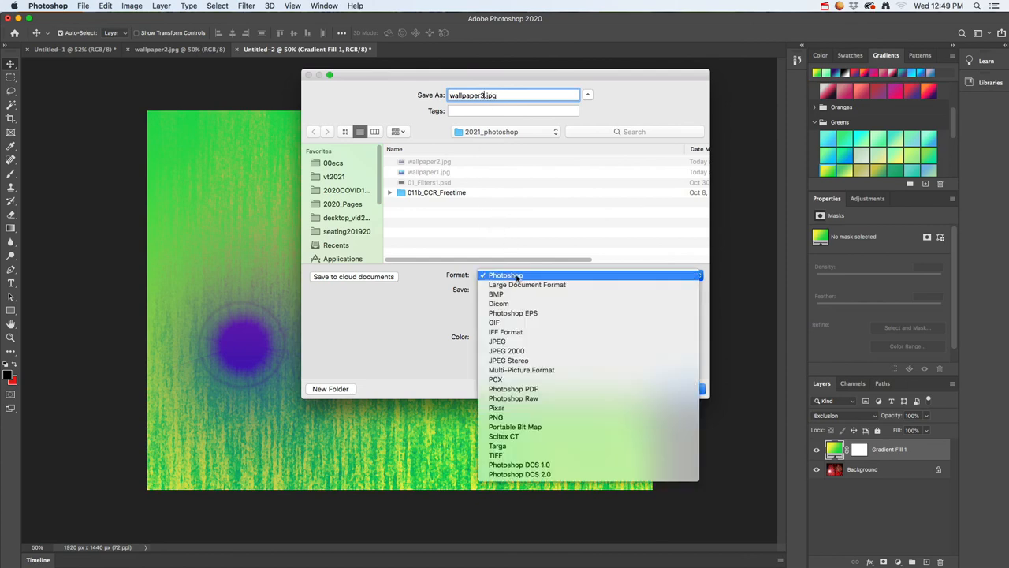
pyautogui.click(510, 344)
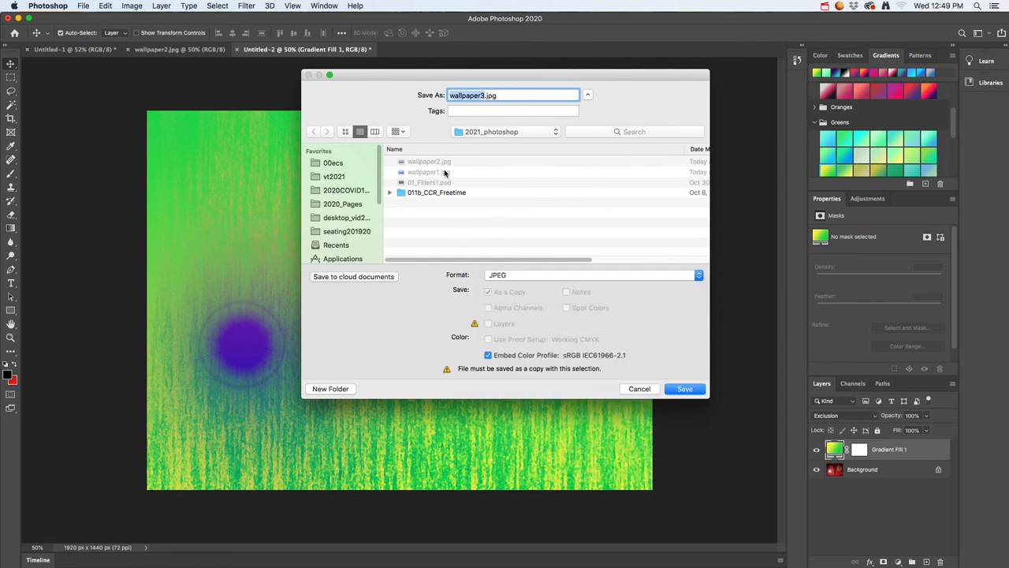
pyautogui.click(685, 390)
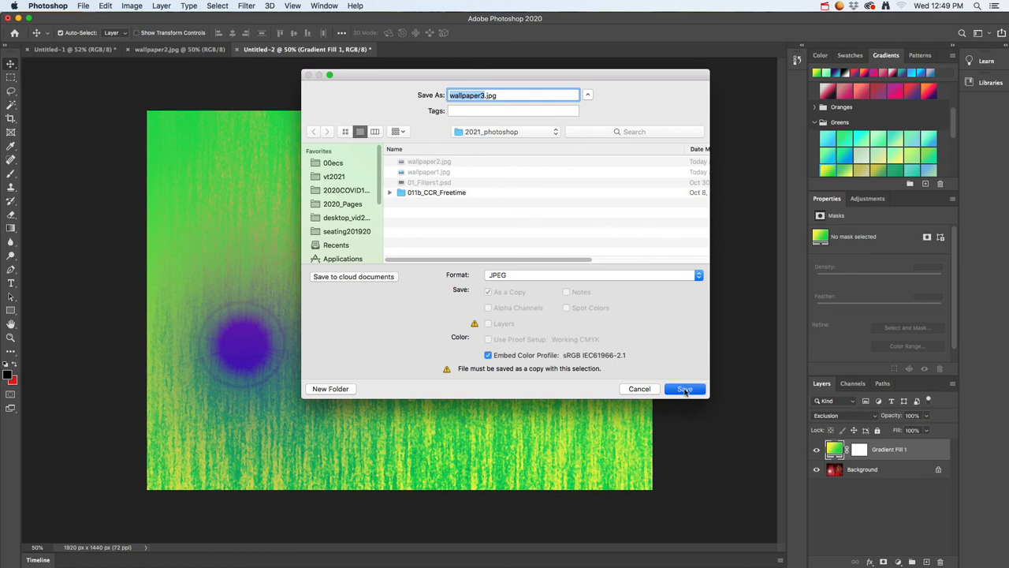